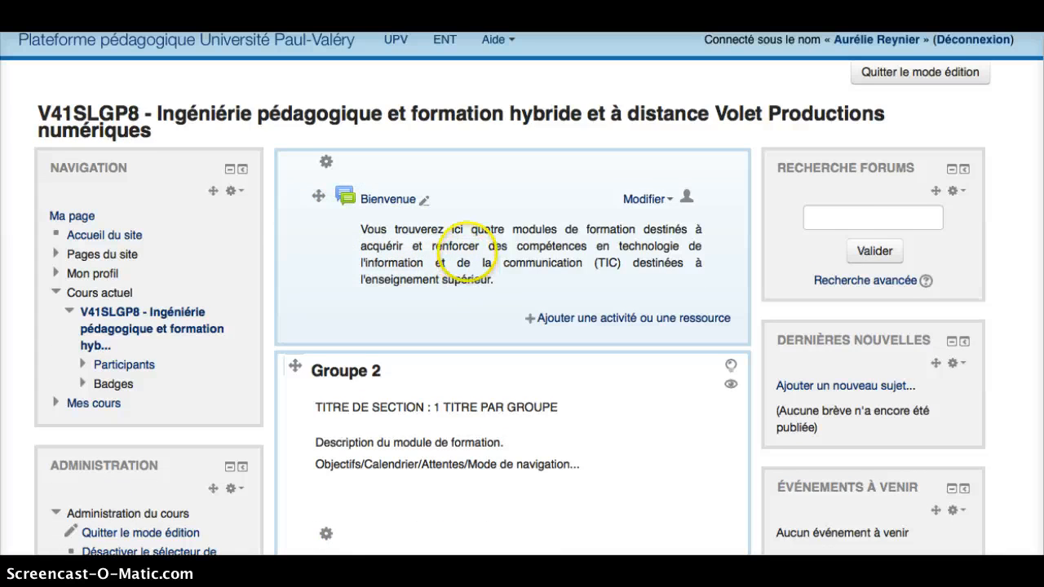
- Examine the course page's welcome block and the Groupe 2 section with its title, description and sub-section placeholders
scroll(465, 257, "down", 1)
scroll(465, 257, "down", 2)
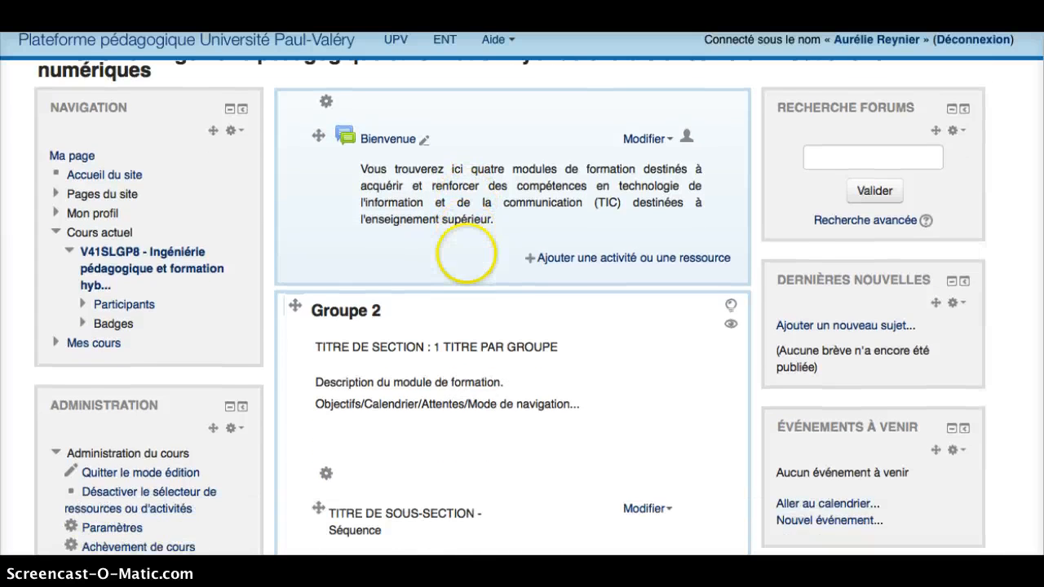
scroll(582, 326, "down", 1)
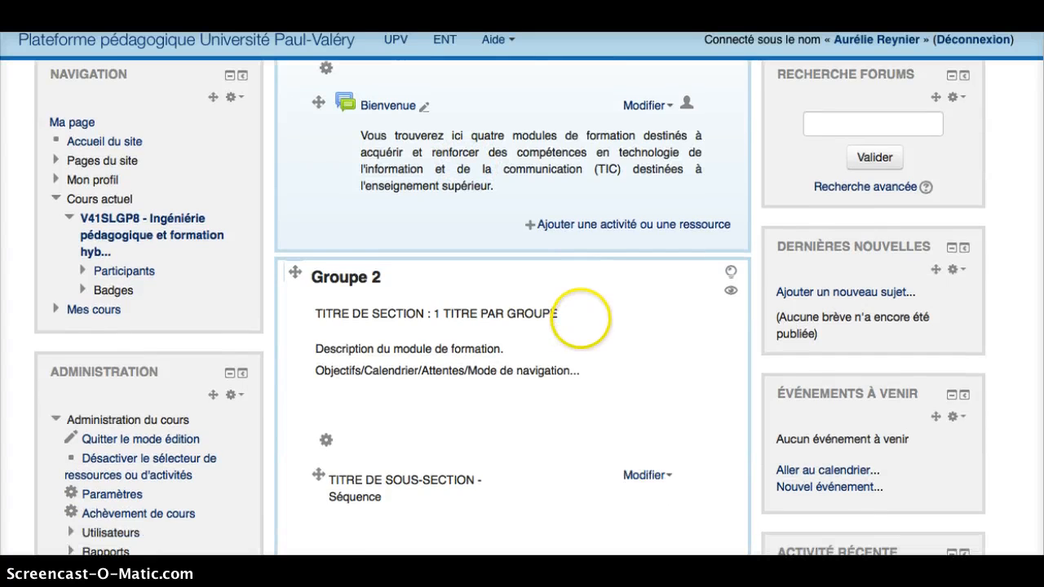
scroll(571, 310, "up", 2)
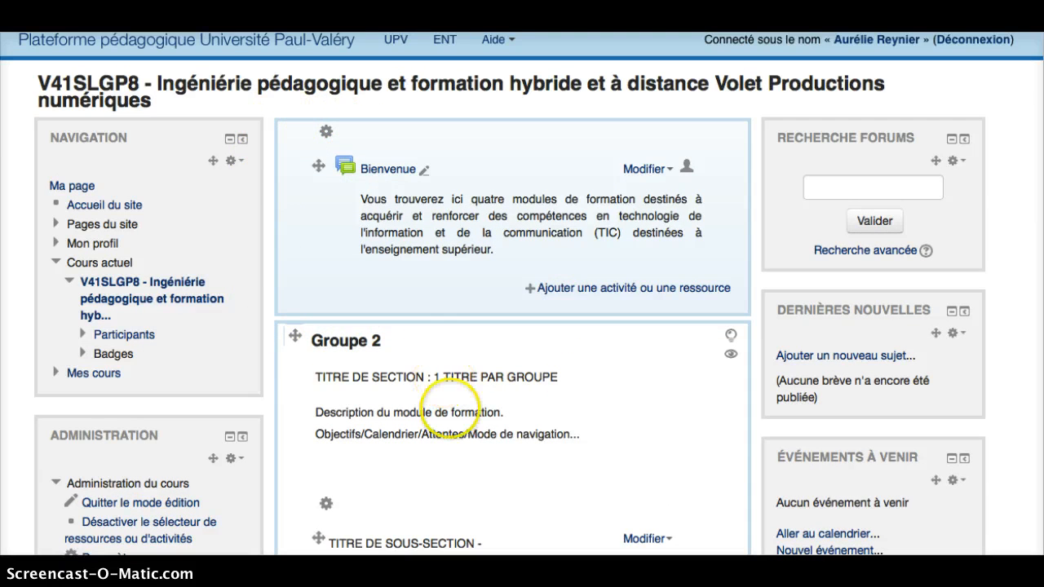
scroll(451, 403, "down", 8)
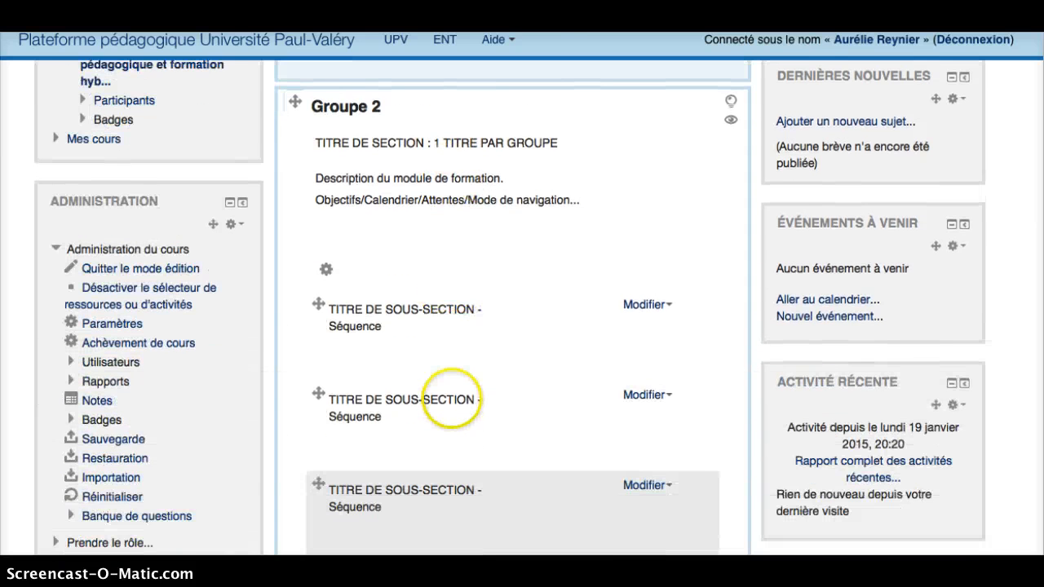
scroll(450, 397, "down", 1)
scroll(451, 397, "up", 1)
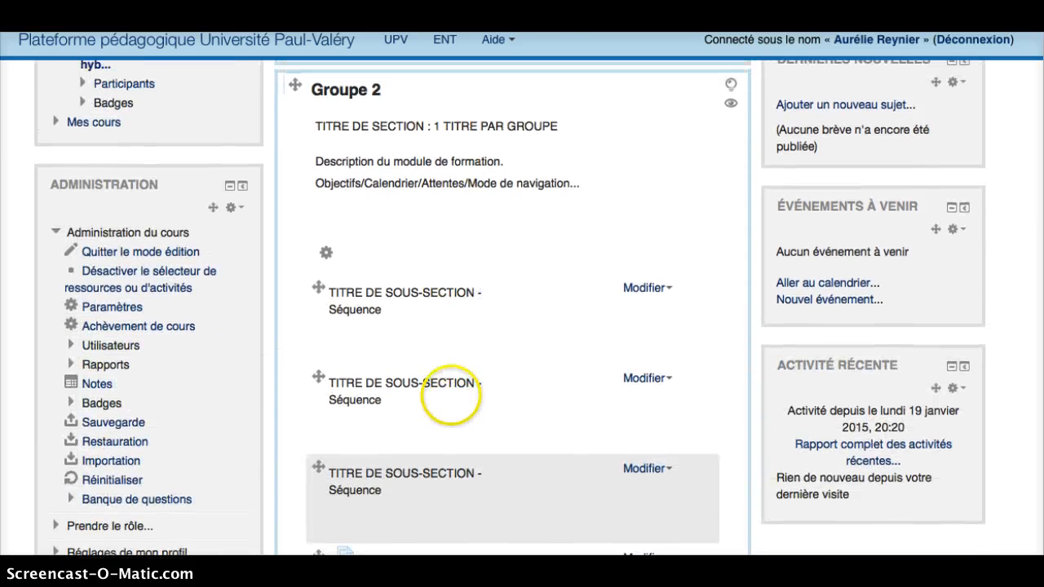
scroll(279, 438, "down", 5)
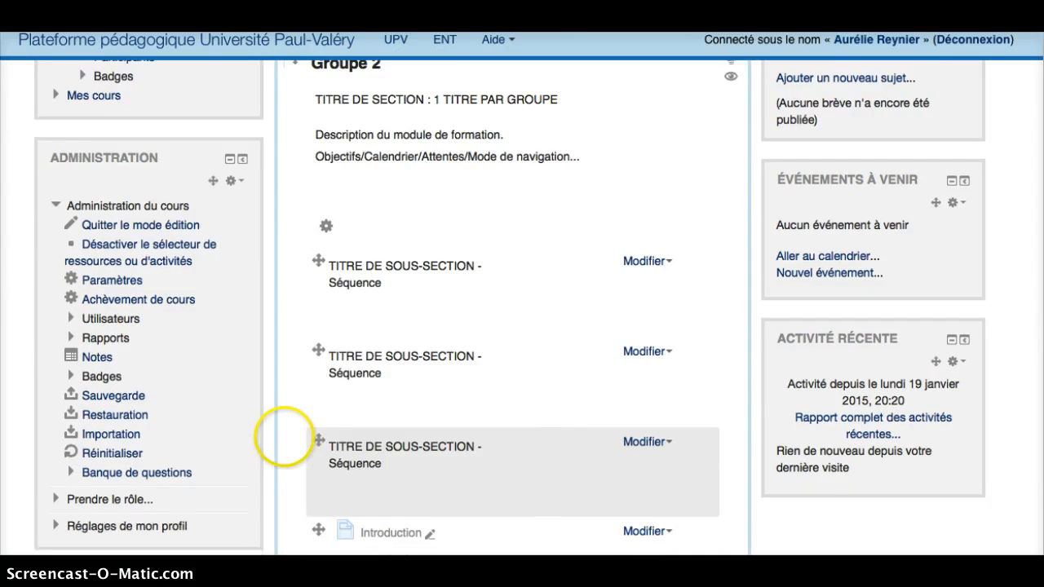
scroll(280, 432, "up", 8)
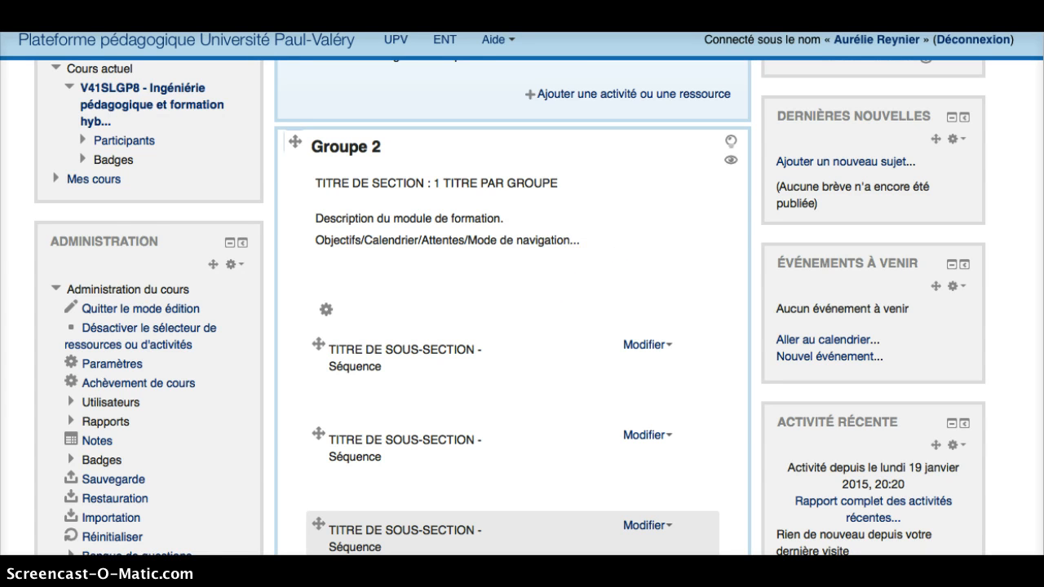
scroll(523, 326, "up", 5)
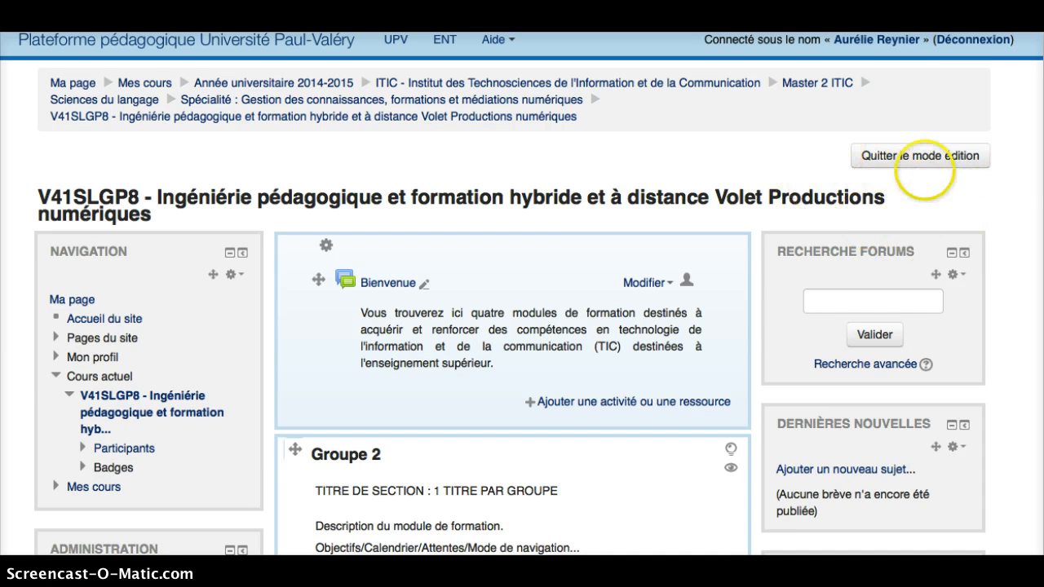
- Open the summary of the Groupe 2 section for editing
scroll(644, 320, "down", 2)
scroll(645, 321, "down", 1)
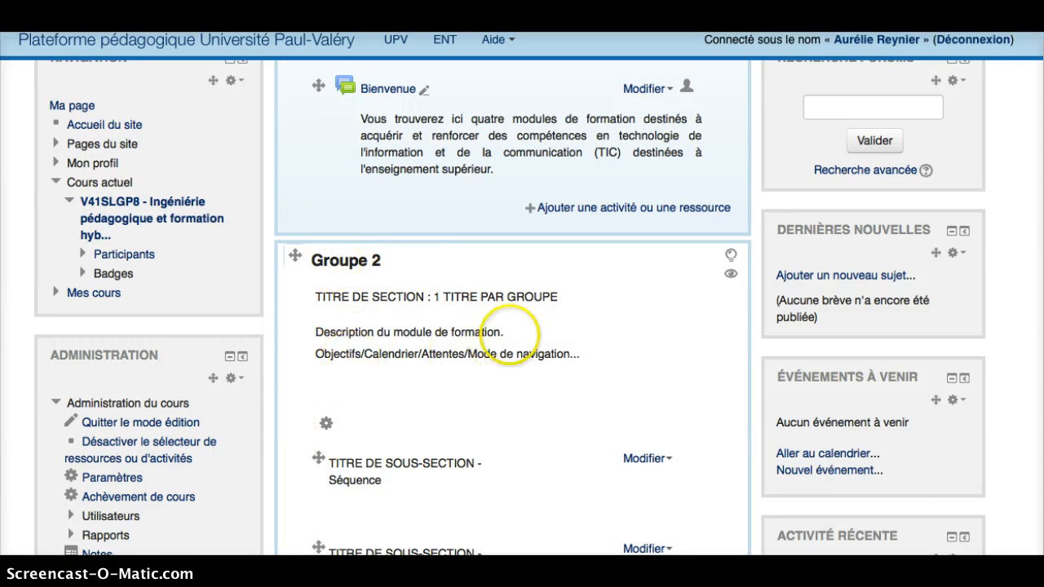
scroll(539, 325, "down", 1)
scroll(538, 329, "down", 1)
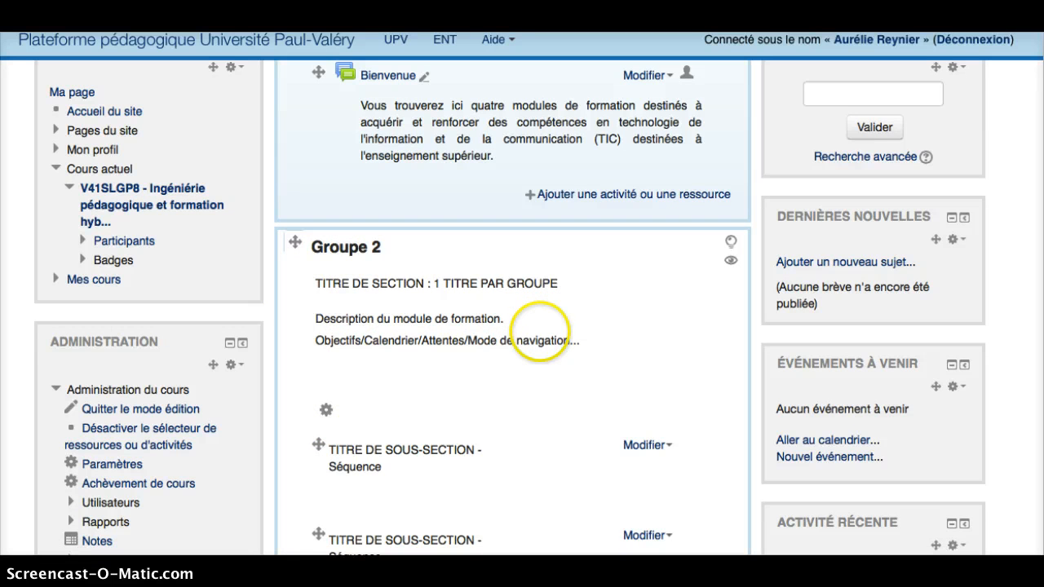
scroll(538, 339, "down", 3)
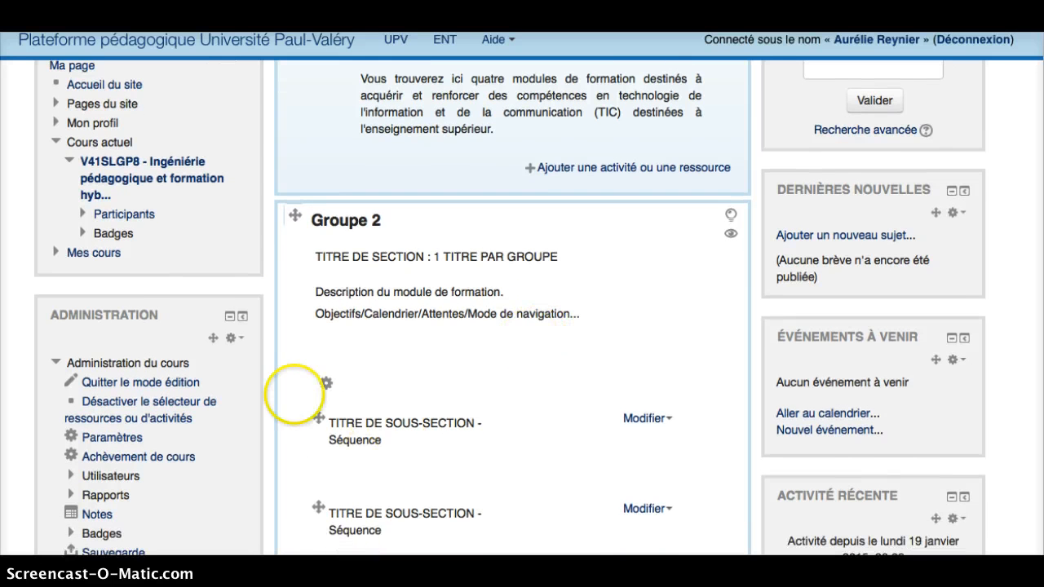
left_click(327, 383)
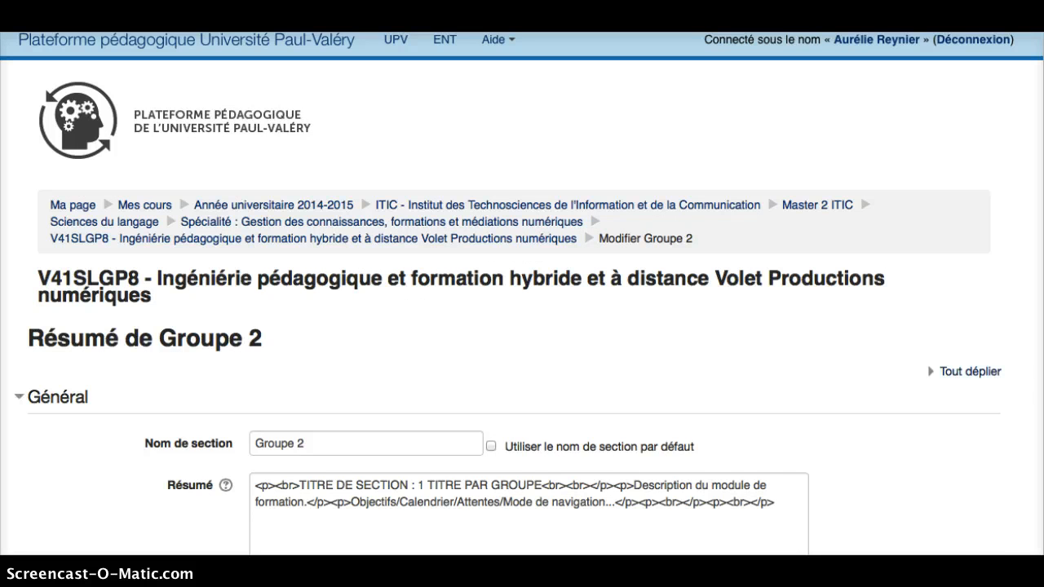
scroll(359, 389, "down", 3)
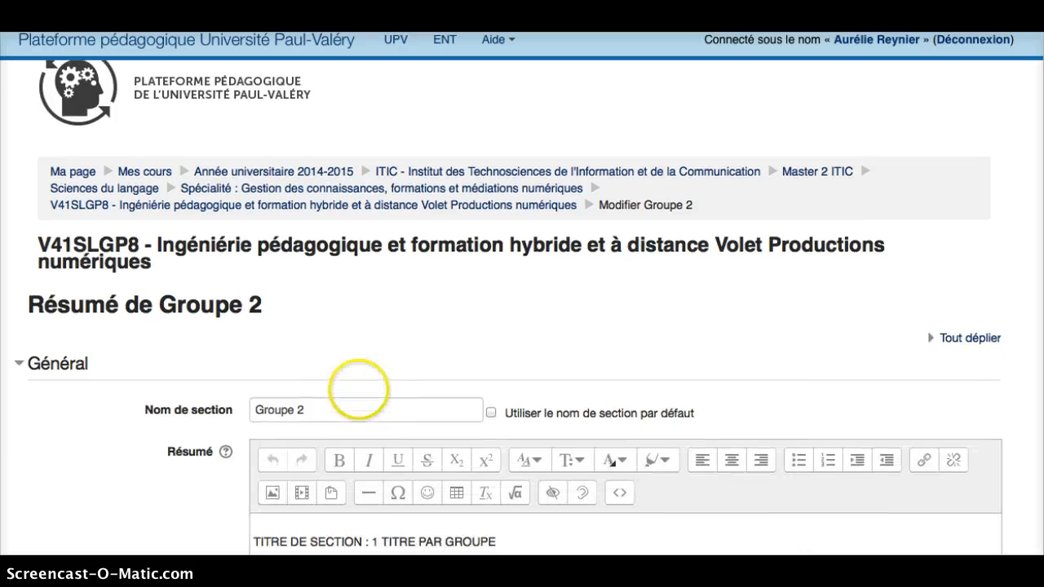
scroll(358, 384, "down", 3)
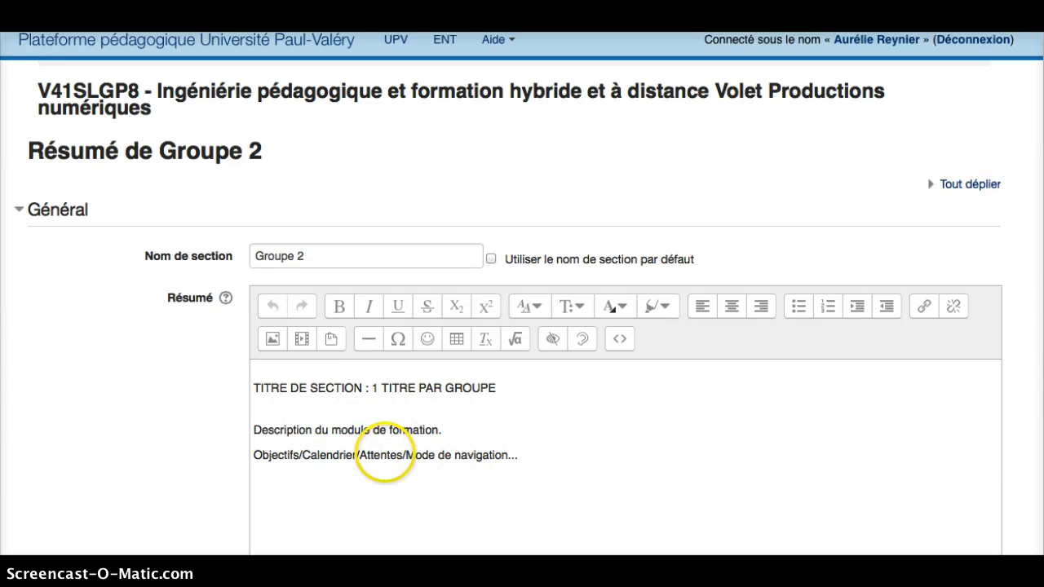
- Format the line "TITRE DE SECTION : 1 TITRE PAR GROUPE" in the summary with the Titre (grand) style
left_click(338, 499)
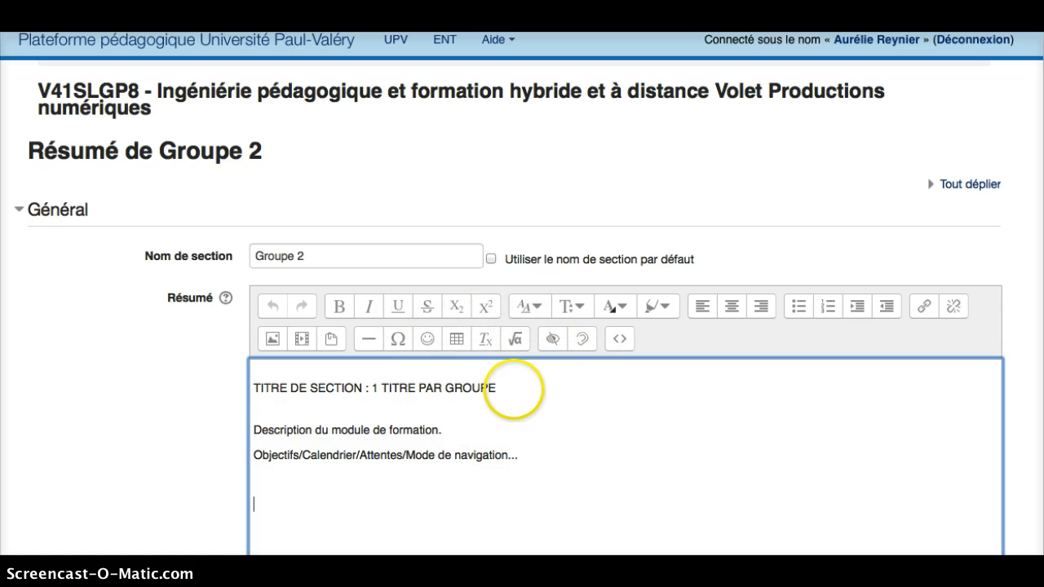
left_click(521, 387)
left_click_drag(324, 392, 231, 382)
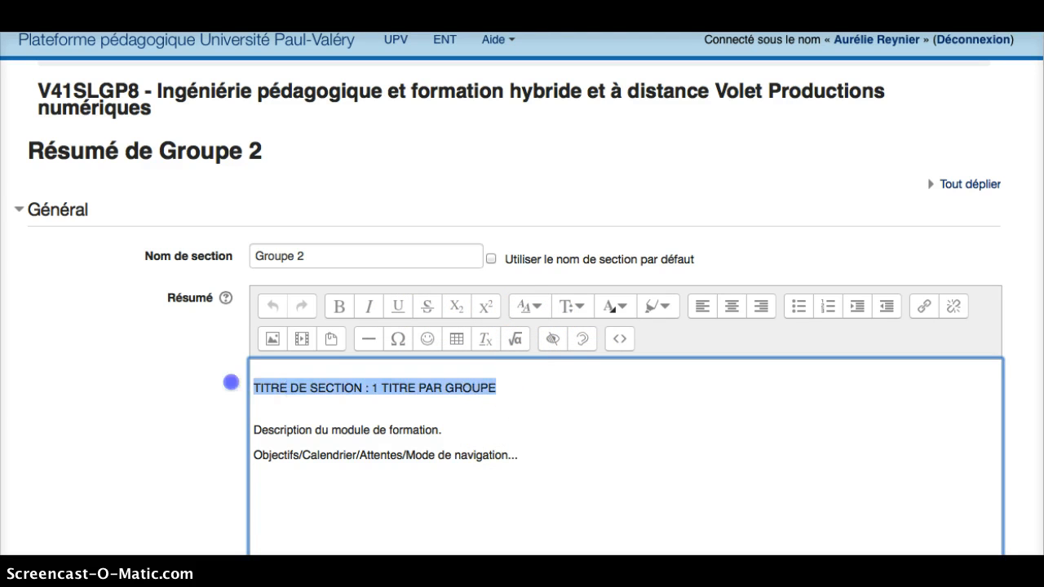
left_click(532, 306)
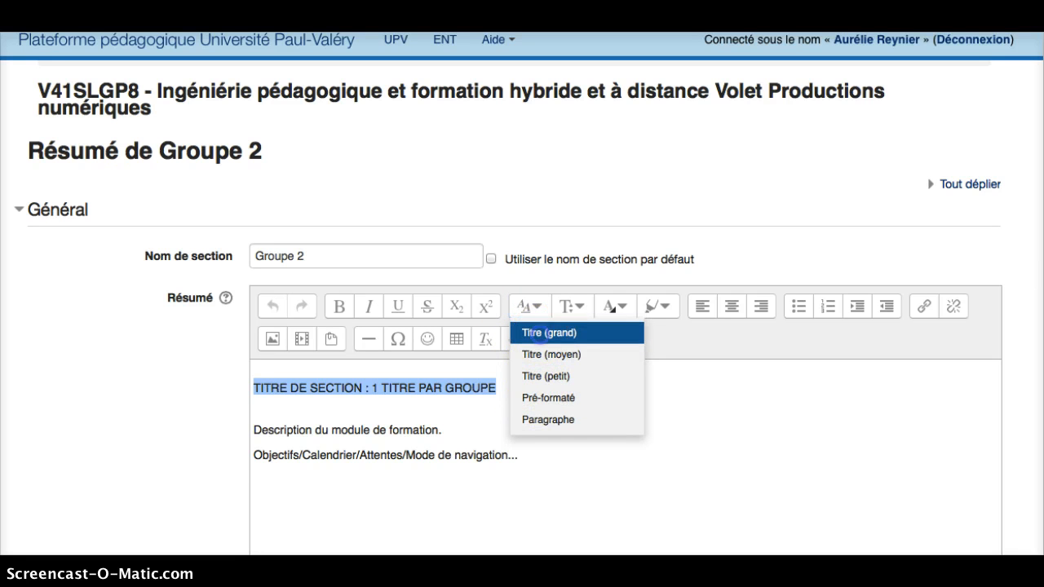
left_click(541, 333)
left_click(577, 307)
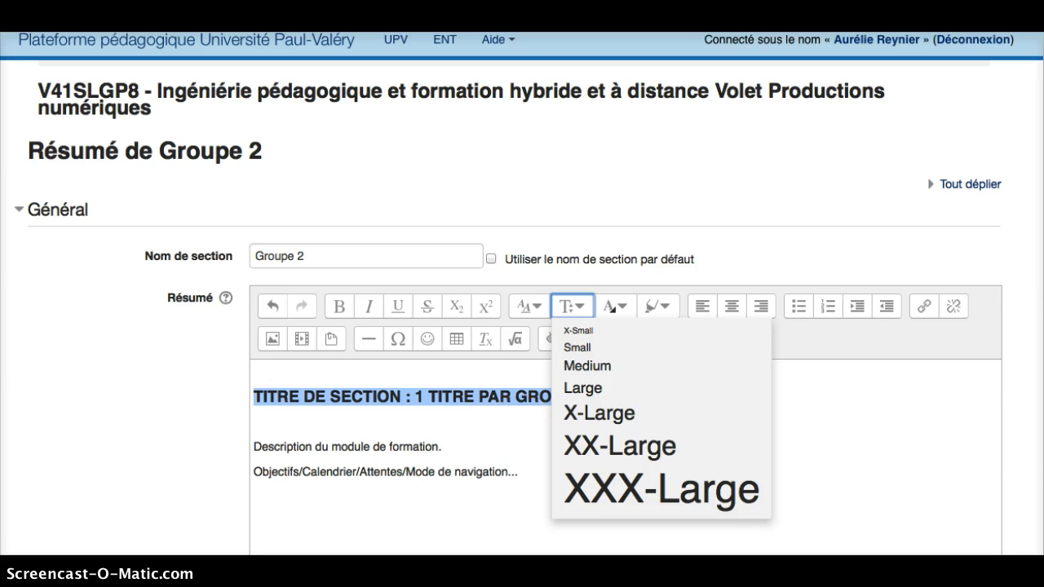
left_click(520, 424)
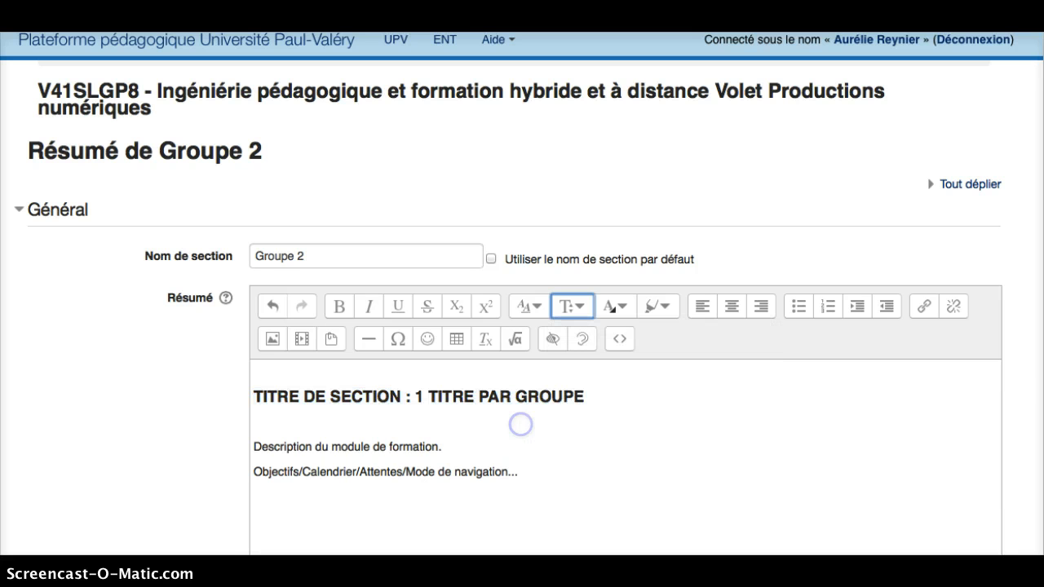
- Set the text colour of the section title line to dark red
left_click(611, 397)
left_click_drag(584, 396, 252, 392)
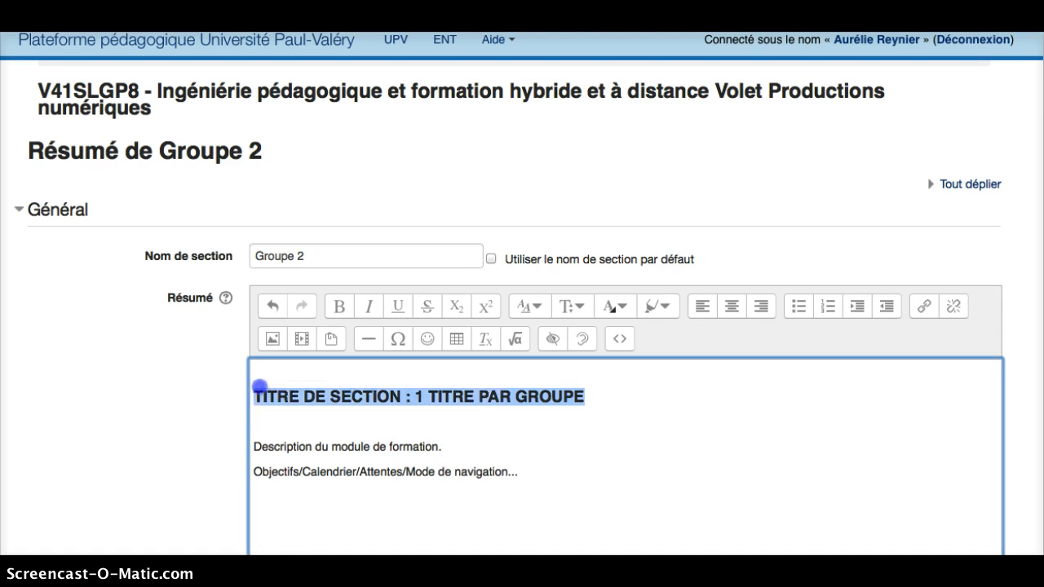
left_click(616, 307)
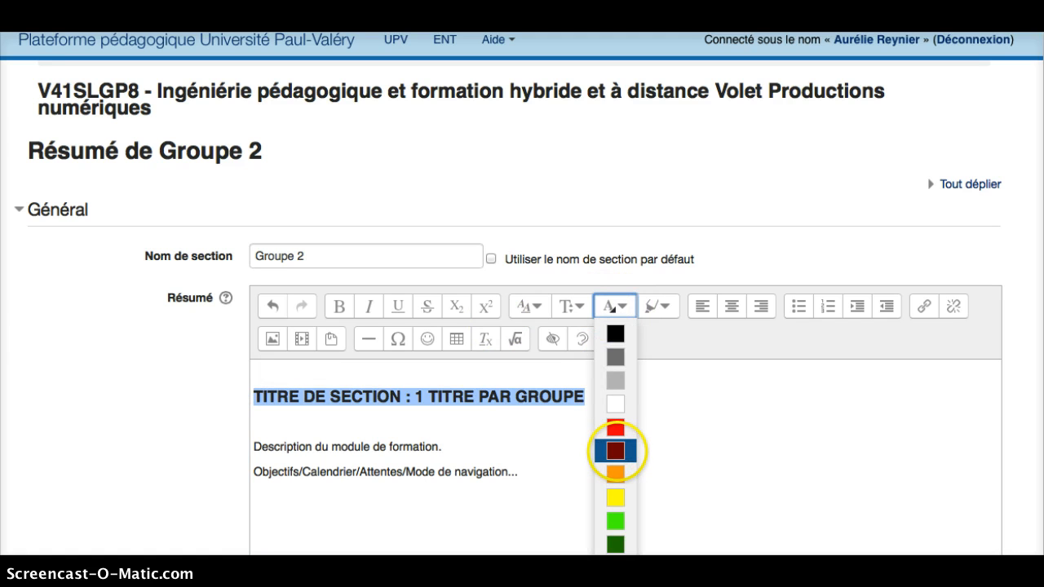
left_click(616, 451)
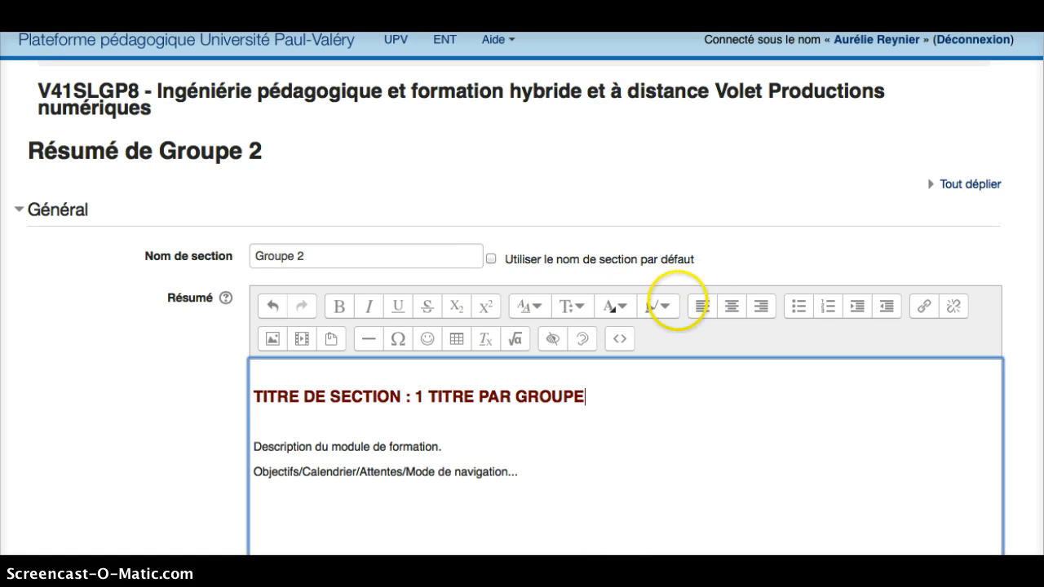
- Apply a yellow-orange background highlight to the whole section title line
left_click(658, 306)
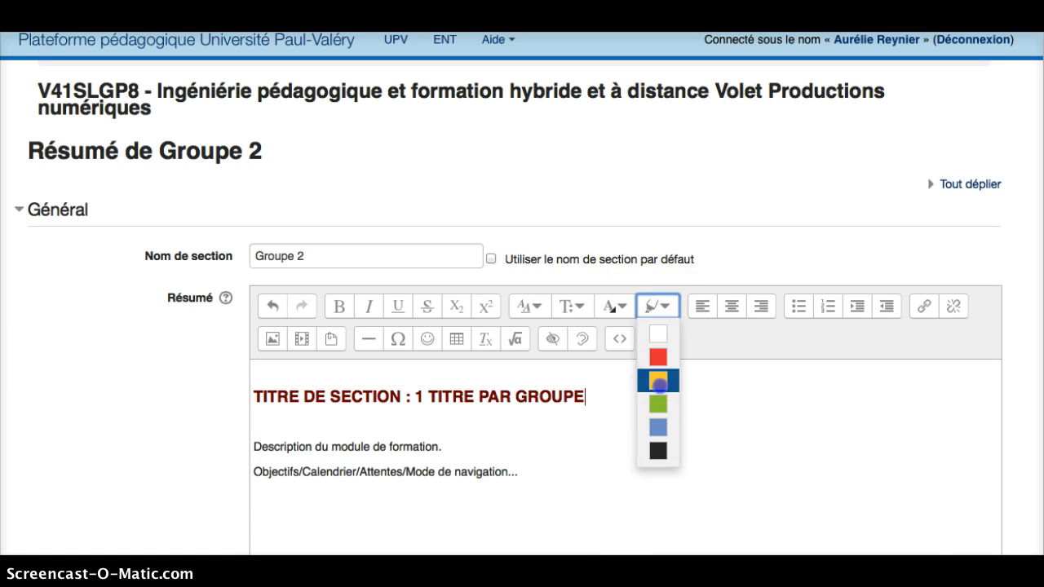
left_click(660, 384)
left_click_drag(597, 398, 259, 397)
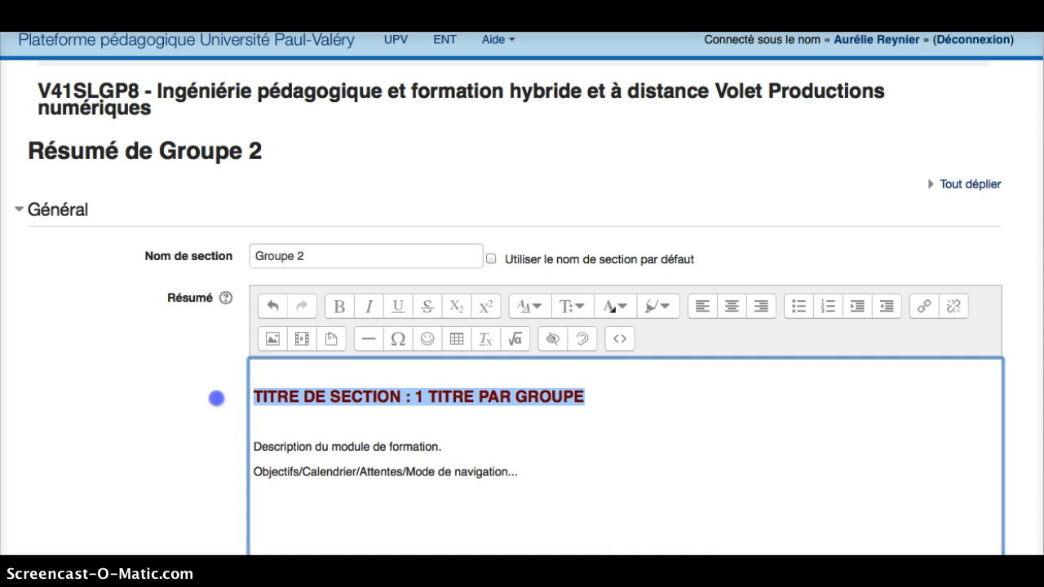
left_click(658, 308)
left_click(658, 379)
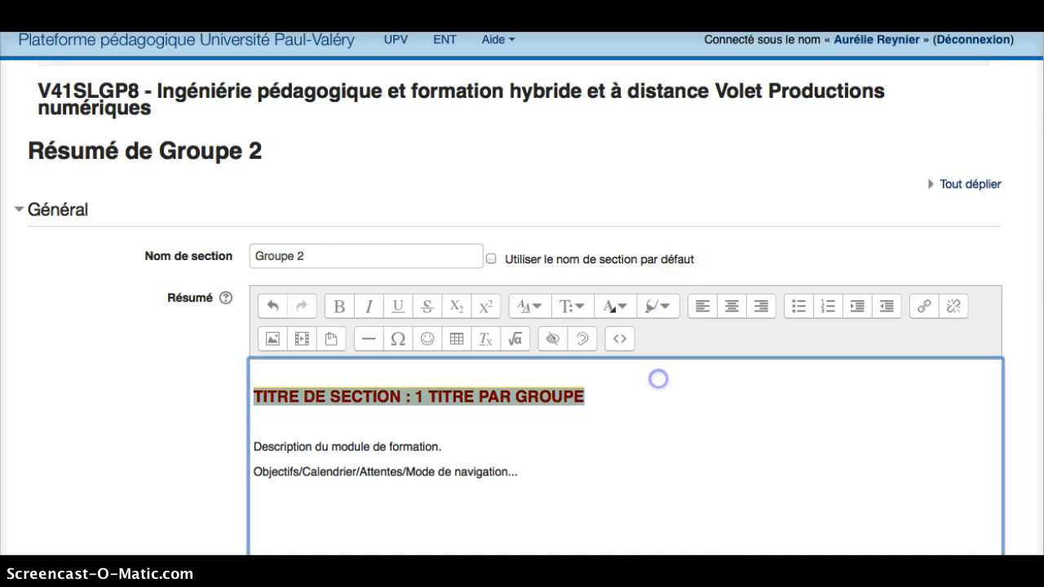
- Try centred and right alignment on the section title line, and return it to left alignment
left_click(629, 427)
left_click_drag(584, 396, 225, 397)
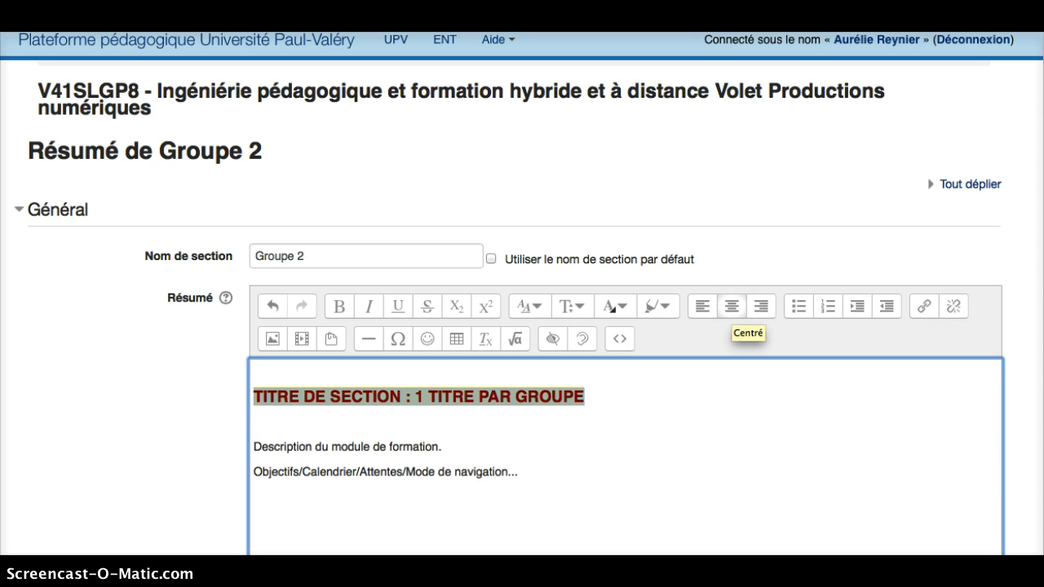
left_click(732, 307)
left_click(701, 307)
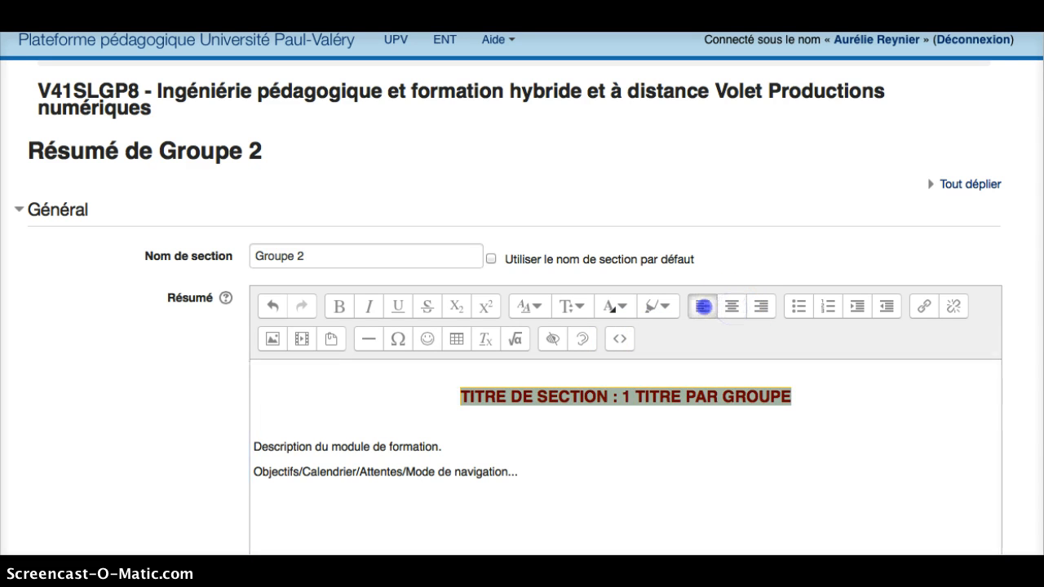
left_click(761, 307)
left_click(732, 306)
left_click(702, 307)
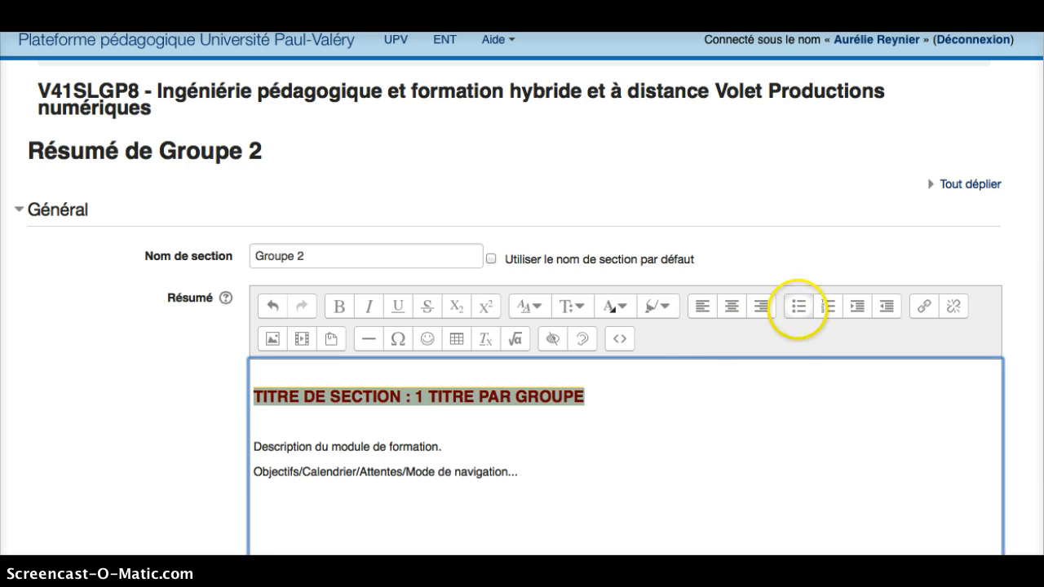
left_click(799, 398)
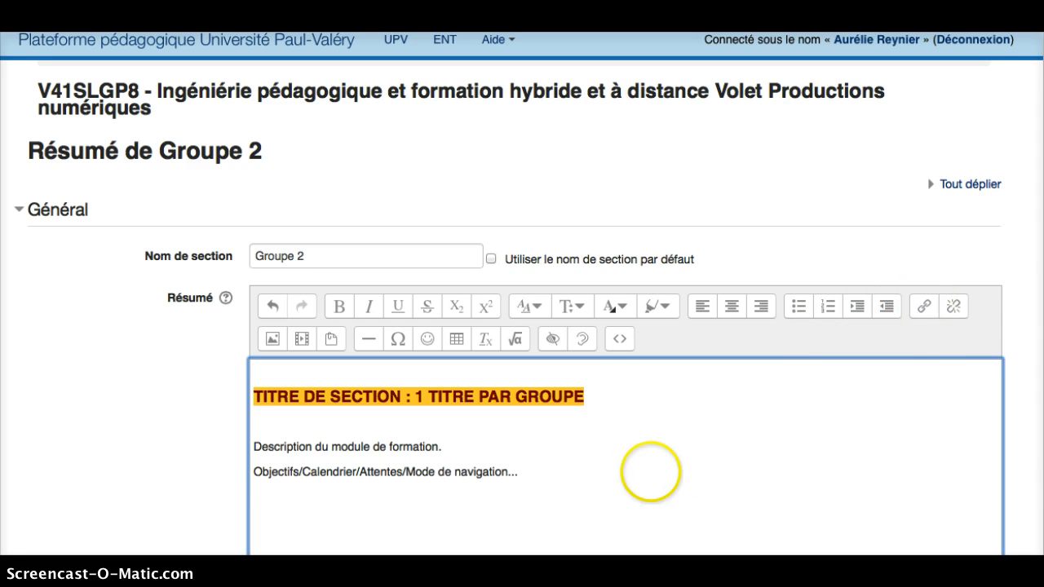
scroll(612, 473, "down", 1)
left_click_drag(508, 469, 448, 462)
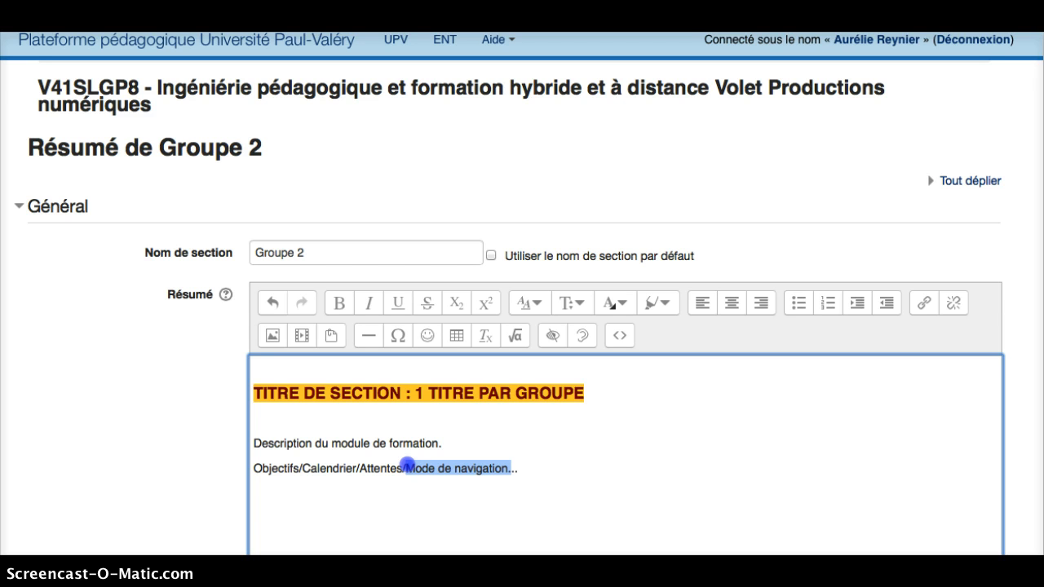
left_click(449, 501)
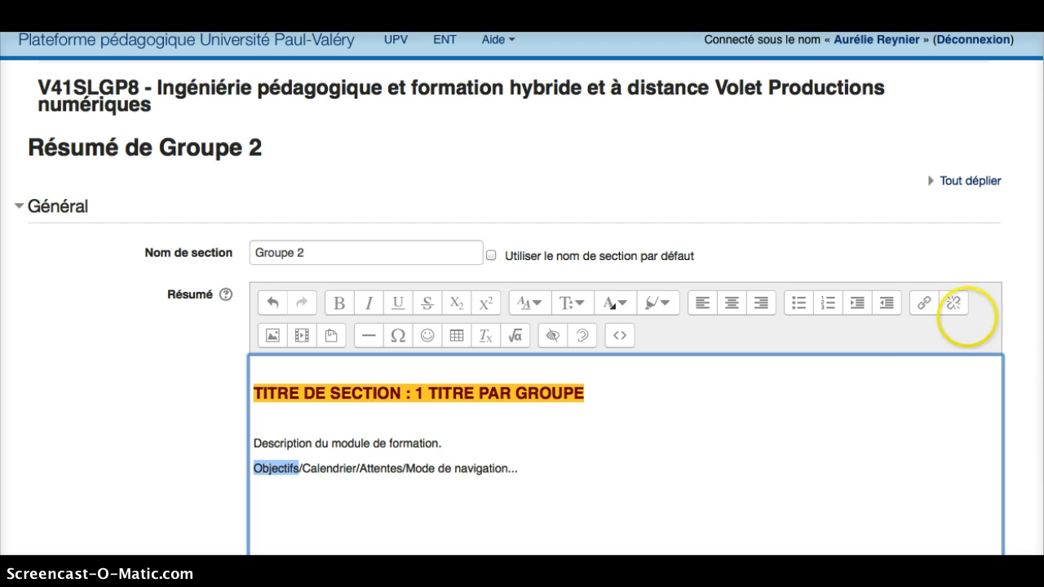
left_click(925, 303)
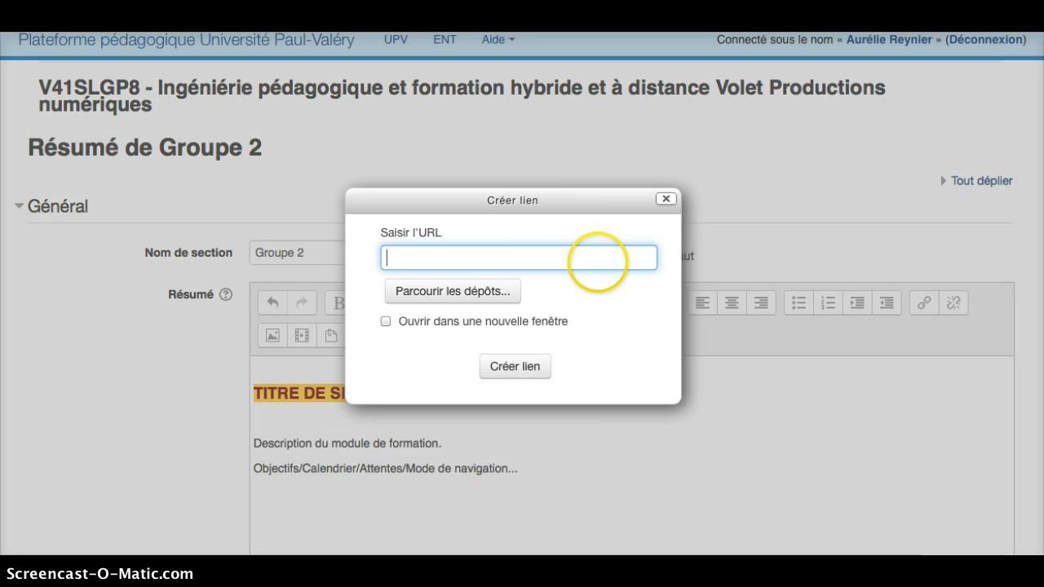
left_click_drag(553, 203, 780, 425)
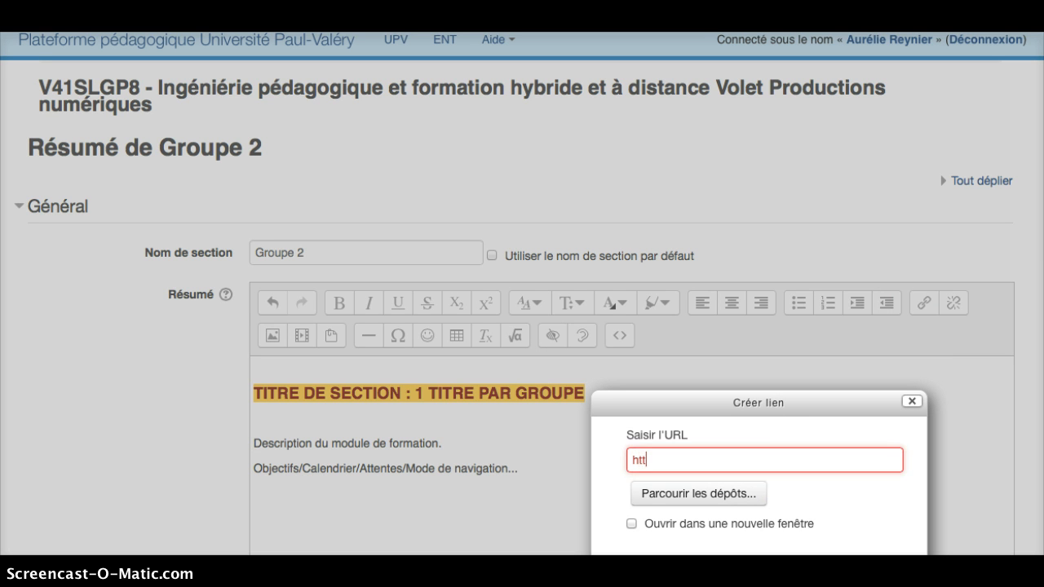
type("http://objectifs_formation/TICE")
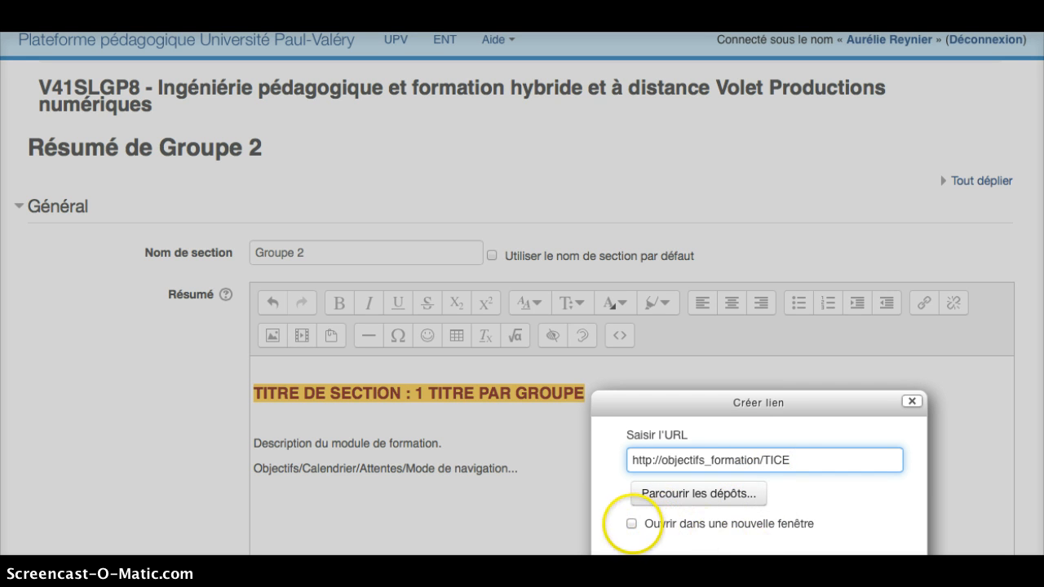
left_click(635, 525)
left_click_drag(811, 406, 792, 267)
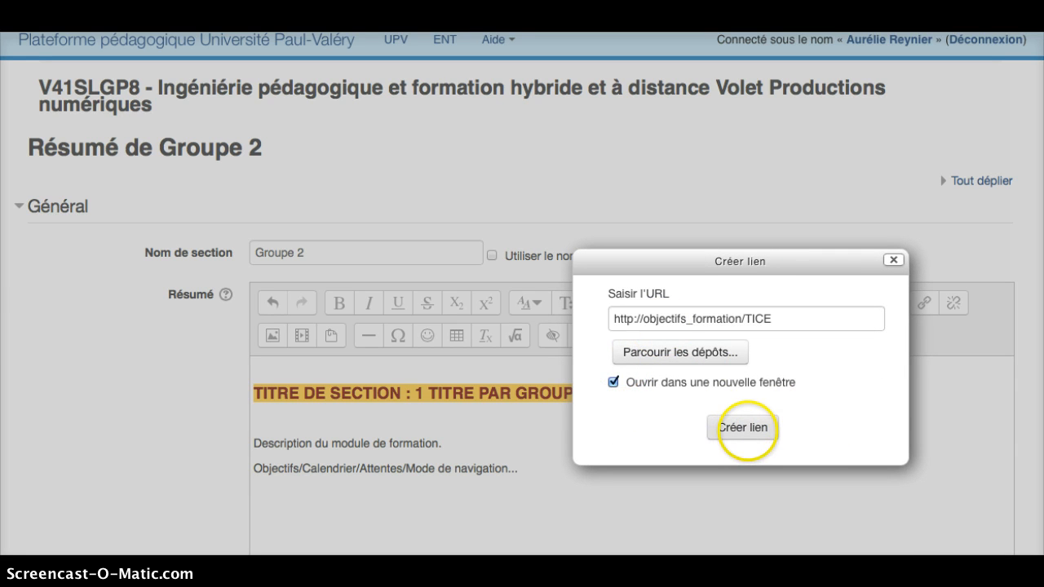
left_click(742, 427)
left_click(648, 454)
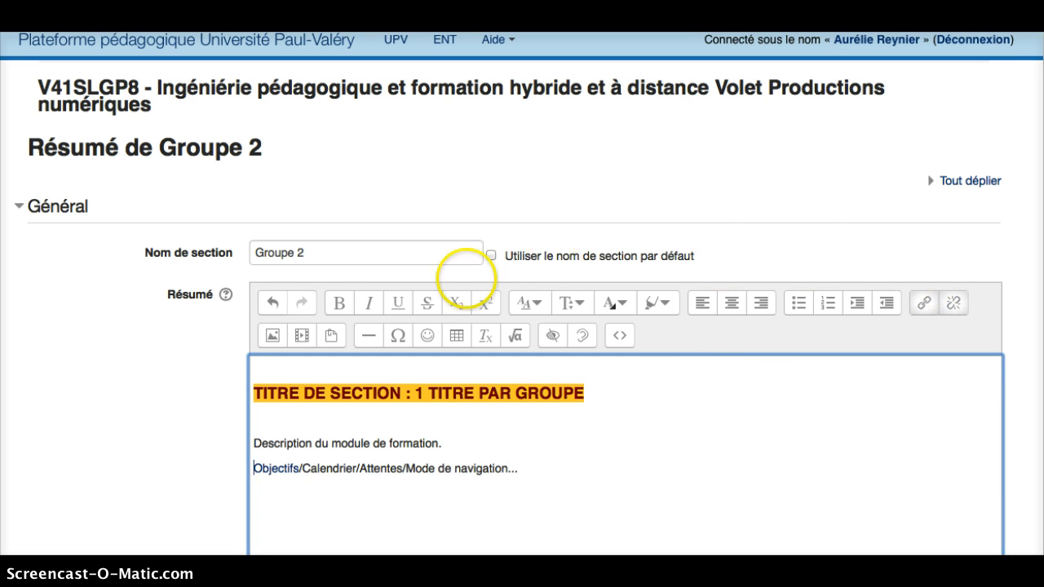
left_click(566, 474)
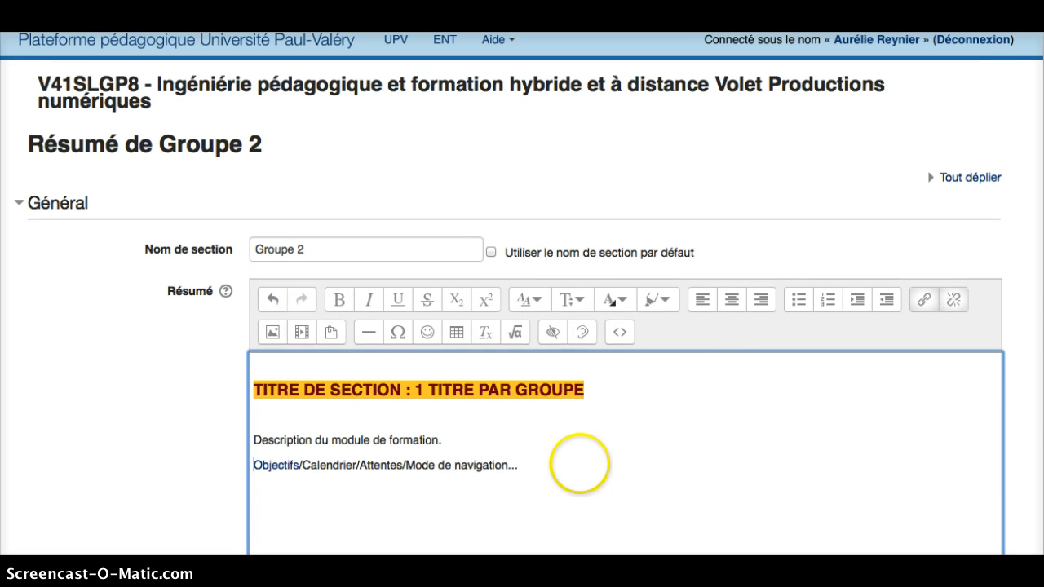
- Examine the summary's HTML source, checking the title's text and background colour codes, and return to the visual editor
scroll(576, 474, "down", 1)
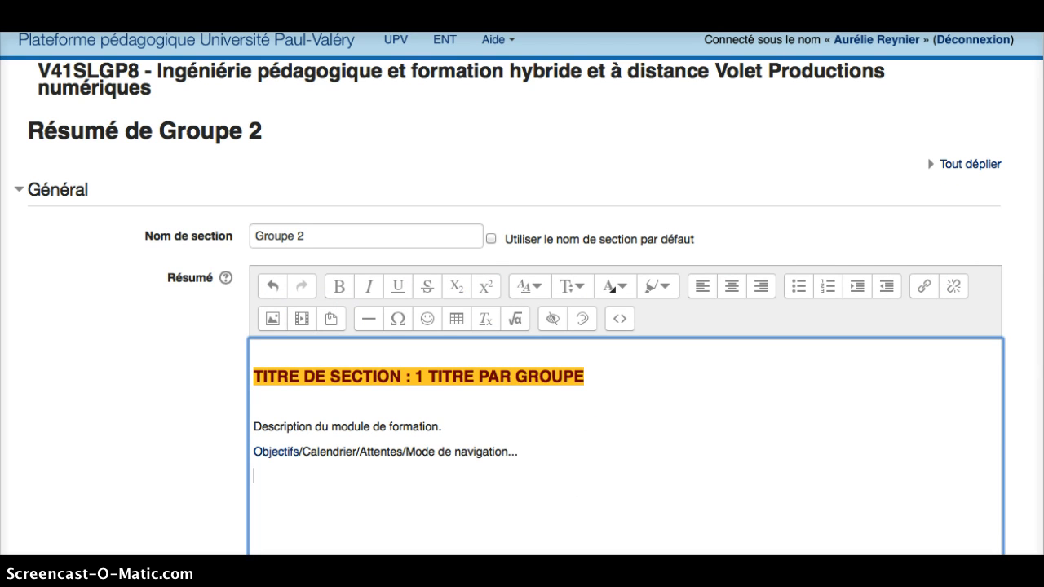
scroll(510, 326, "down", 1)
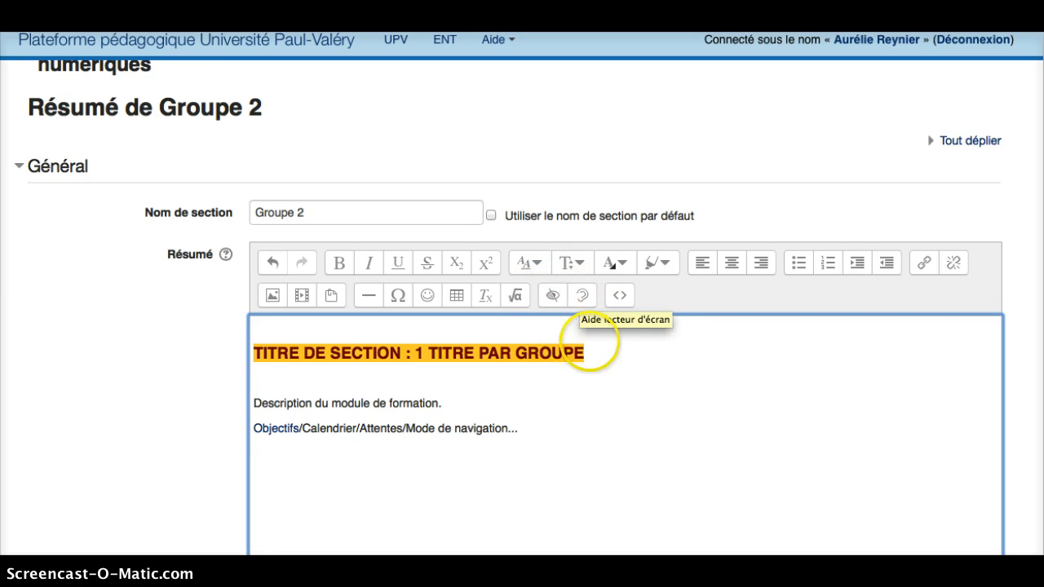
left_click(620, 295)
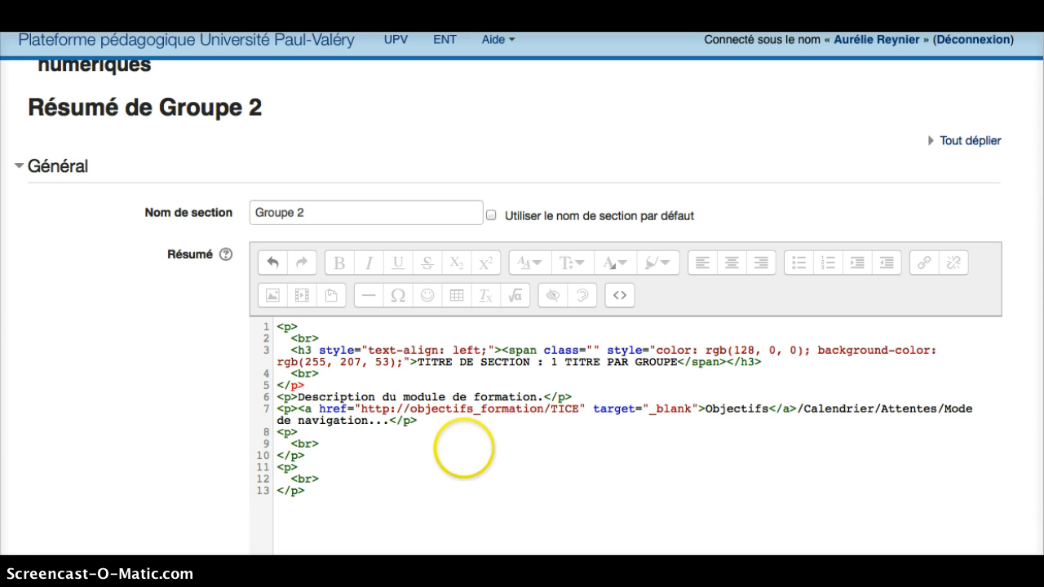
left_click(678, 351)
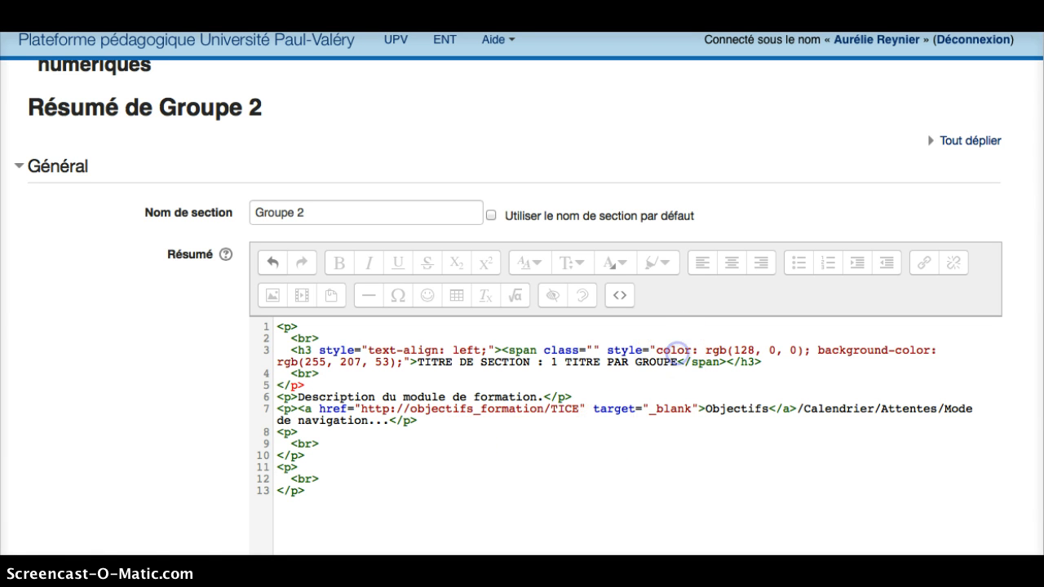
left_click_drag(664, 350, 768, 351)
left_click(734, 478)
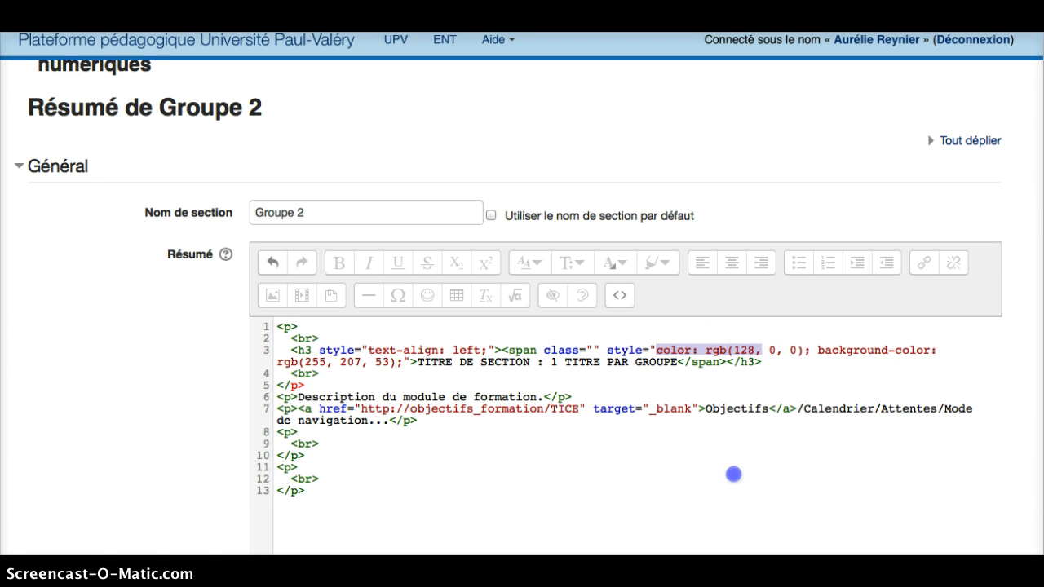
left_click_drag(278, 362, 406, 358)
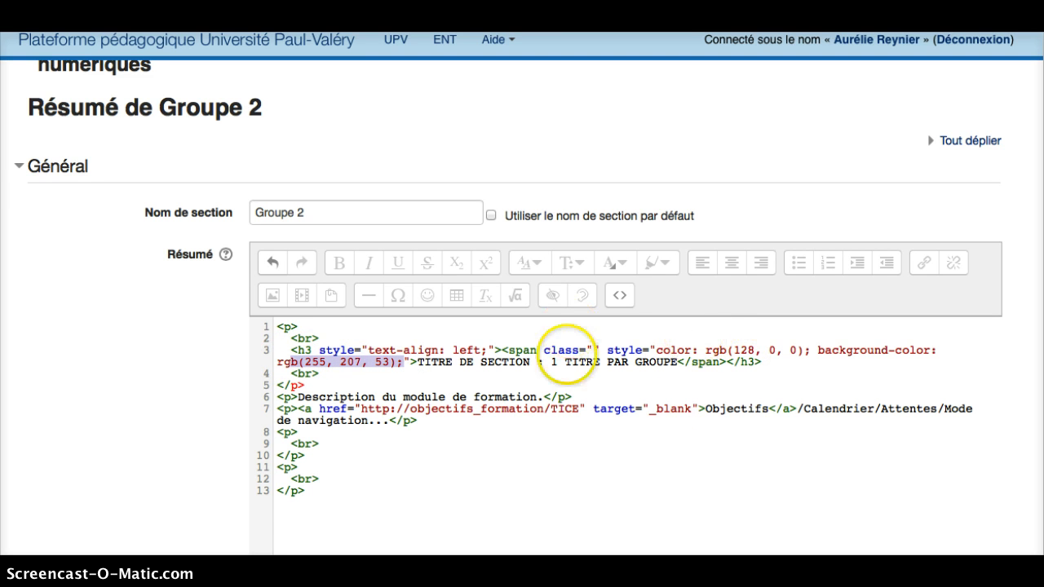
left_click(620, 296)
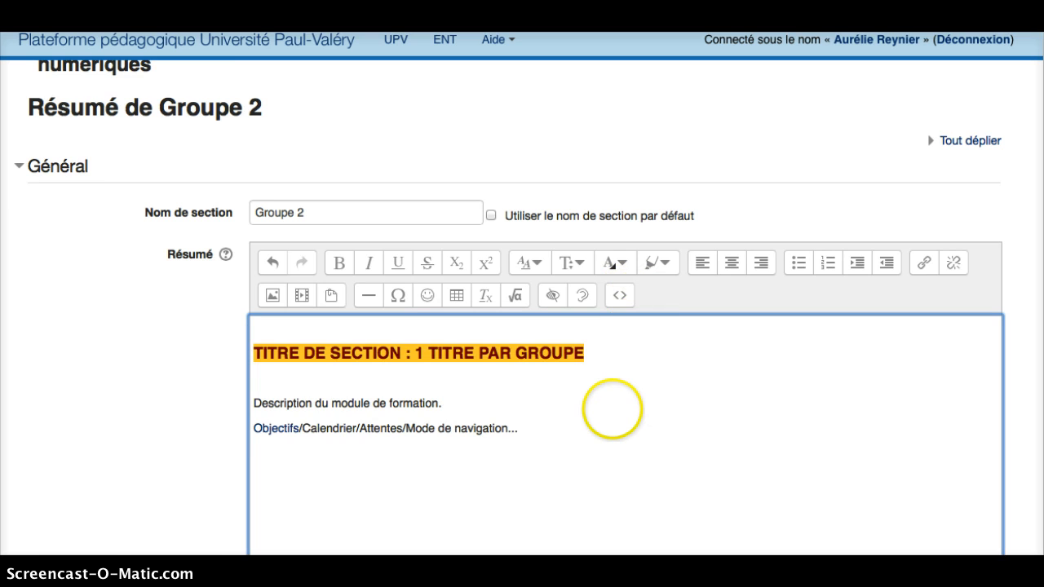
- Save the Groupe 2 section summary
scroll(611, 413, "down", 6)
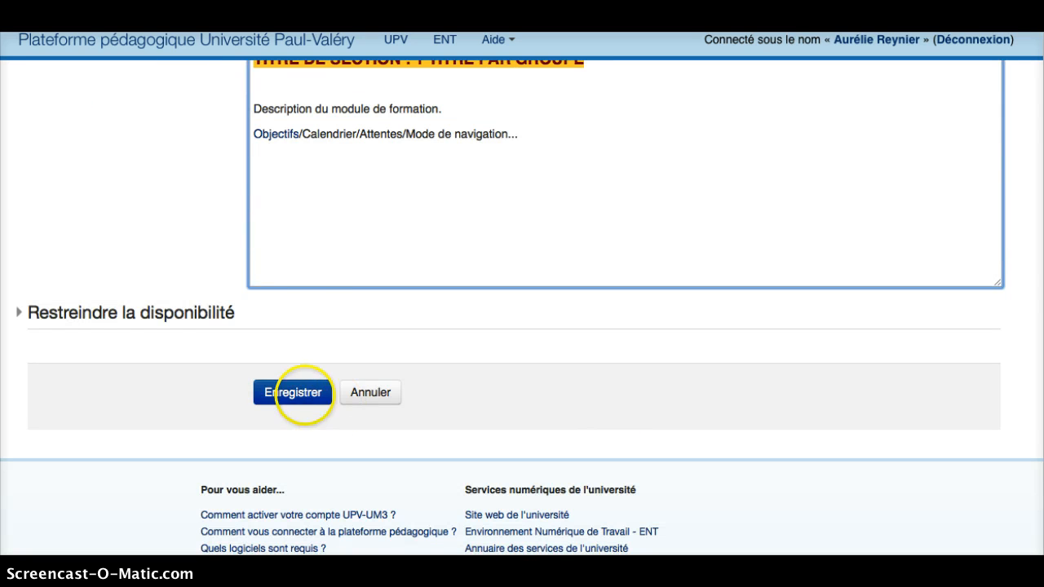
left_click(303, 394)
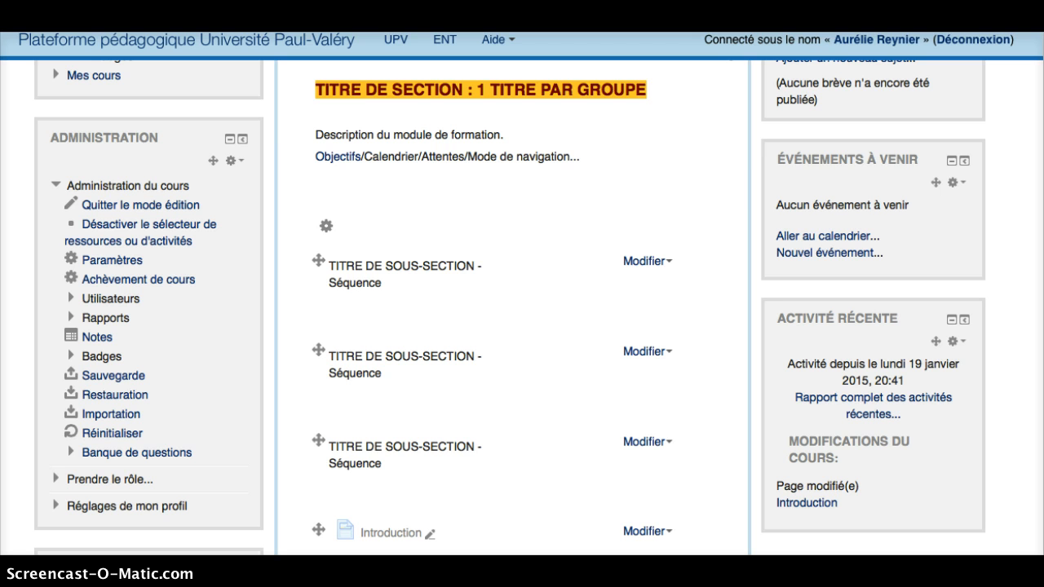
scroll(494, 247, "up", 2)
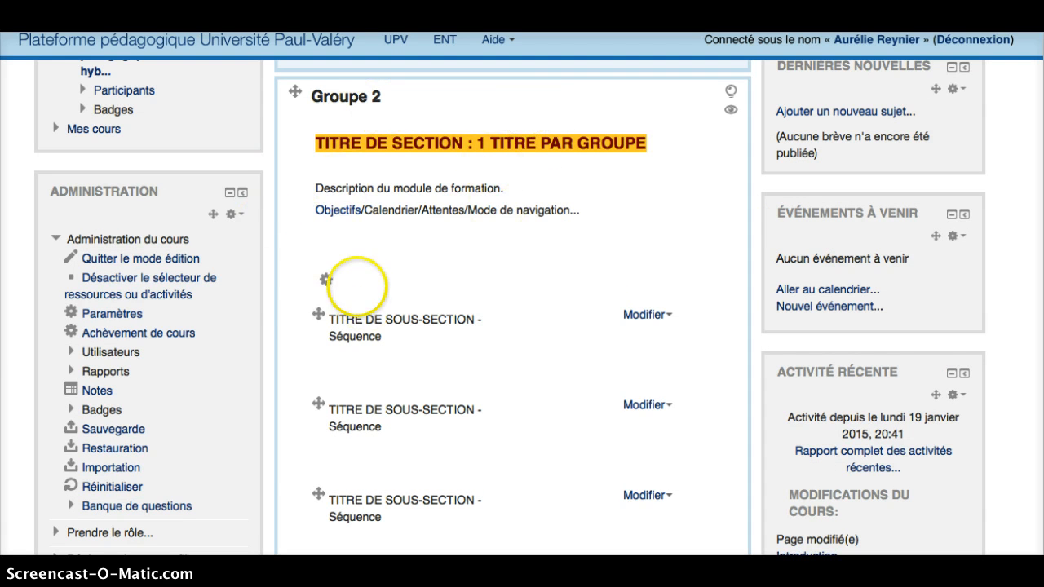
- Try moving the first "TITRE DE SOUS-SECTION - Séquence" label down within Groupe 2 and back up
scroll(414, 294, "down", 1)
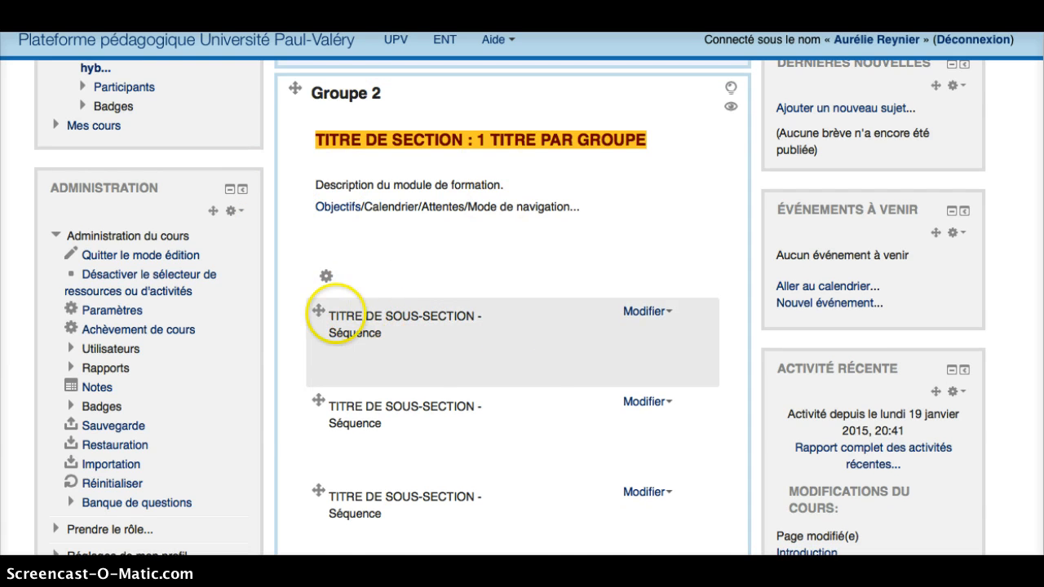
scroll(435, 318, "down", 1)
scroll(435, 318, "down", 5)
scroll(384, 221, "up", 2)
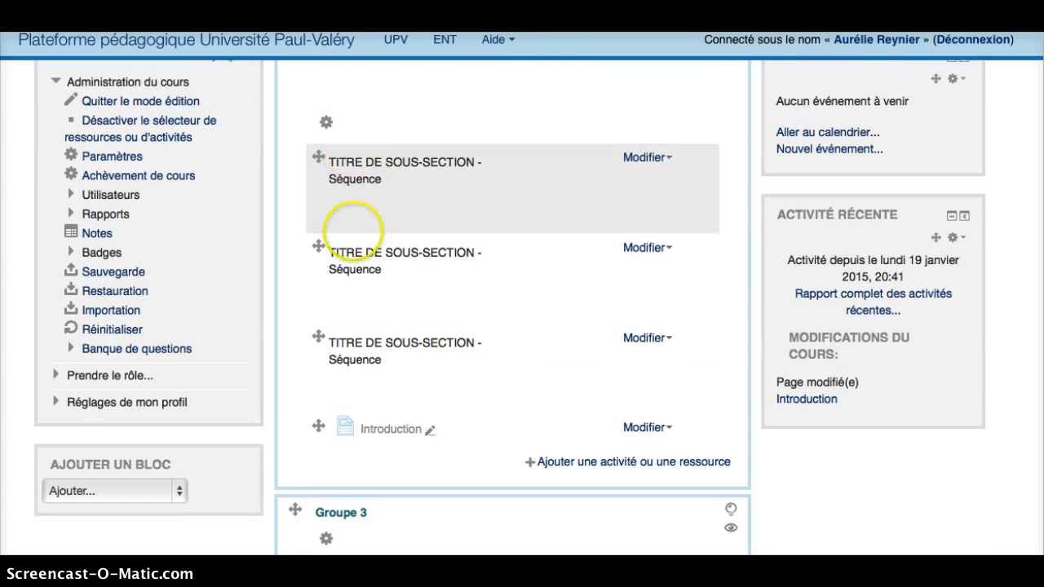
left_click(317, 168)
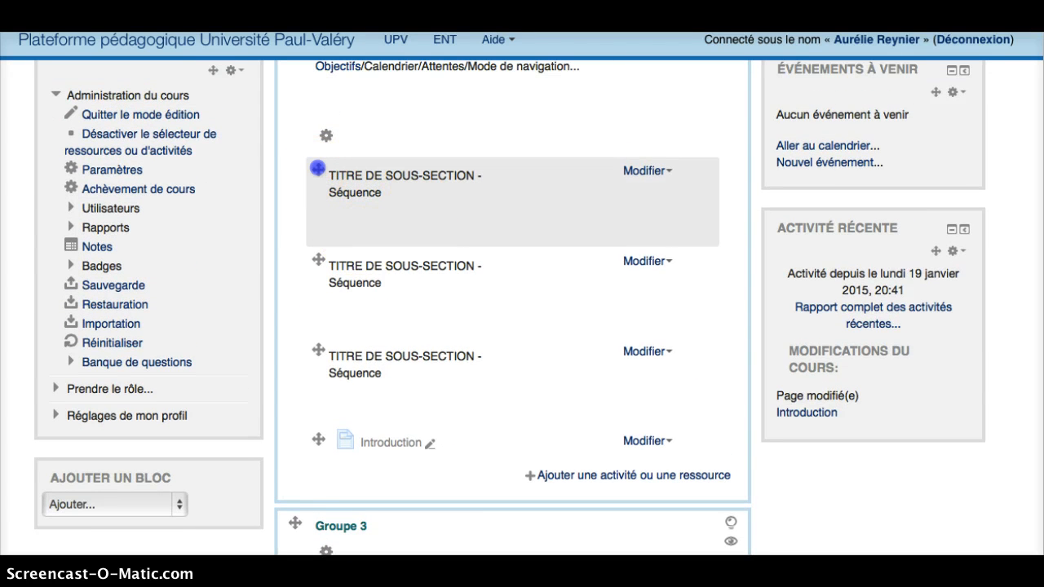
left_click_drag(318, 168, 319, 421)
left_click_drag(315, 350, 315, 70)
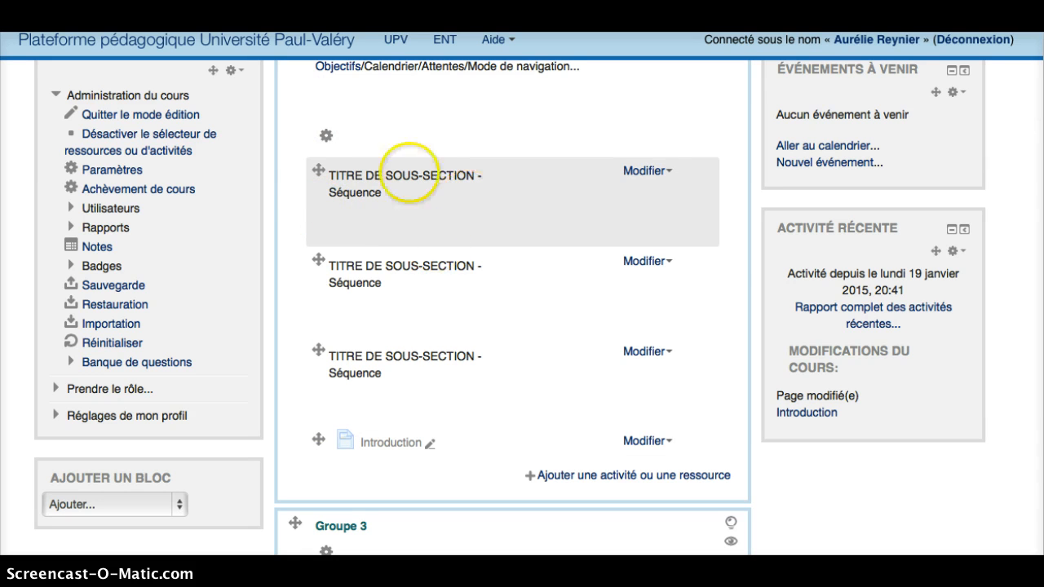
mouse_move(319, 167)
left_mouse_down()
mouse_move(328, 354)
mouse_move(318, 350)
mouse_move(310, 294)
mouse_move(314, 173)
left_mouse_up()
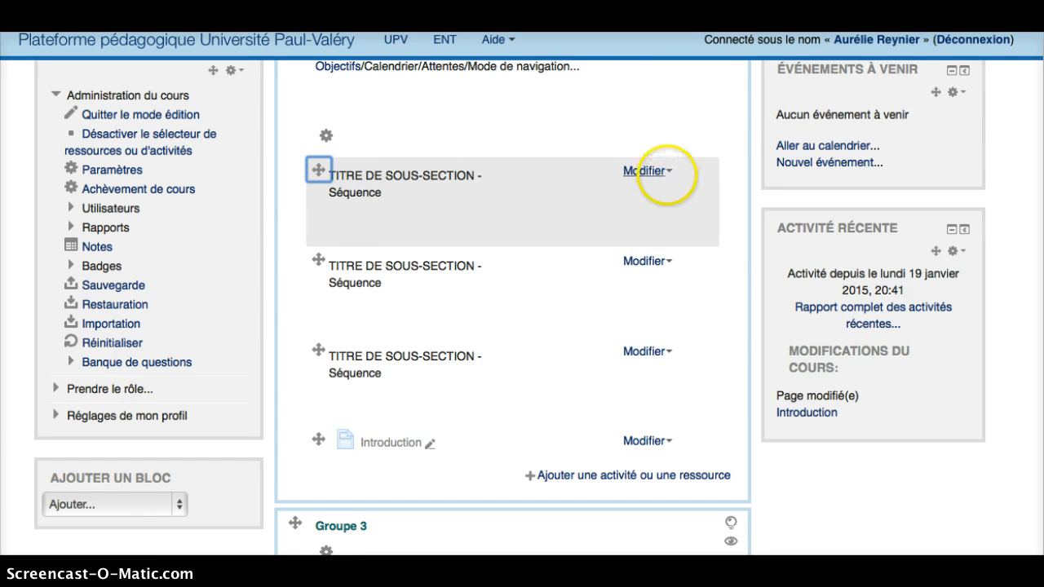
- Duplicate the first "TITRE DE SOUS-SECTION - Séquence" label in Groupe 2
left_click(668, 170)
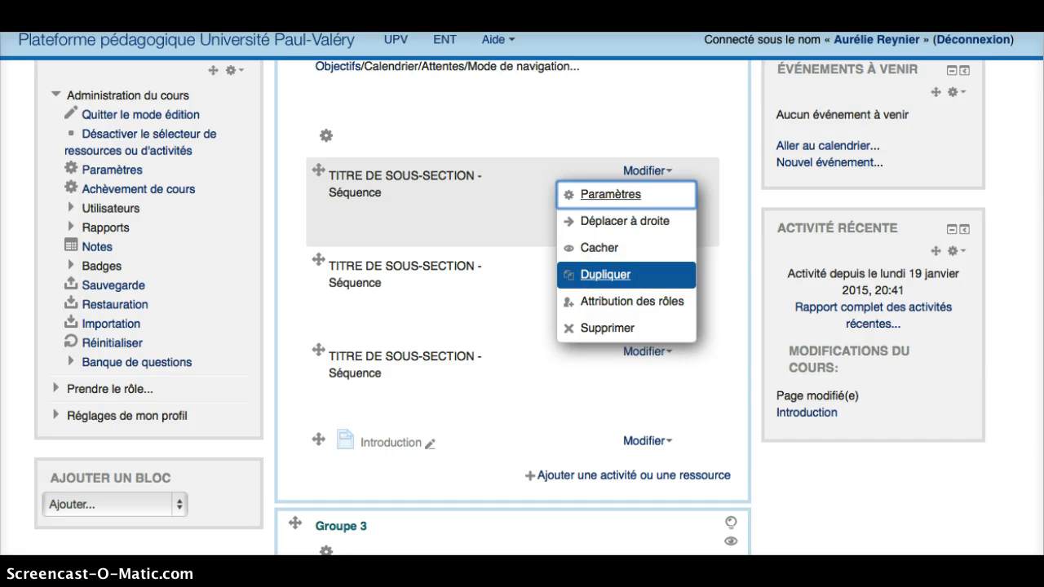
left_click(610, 275)
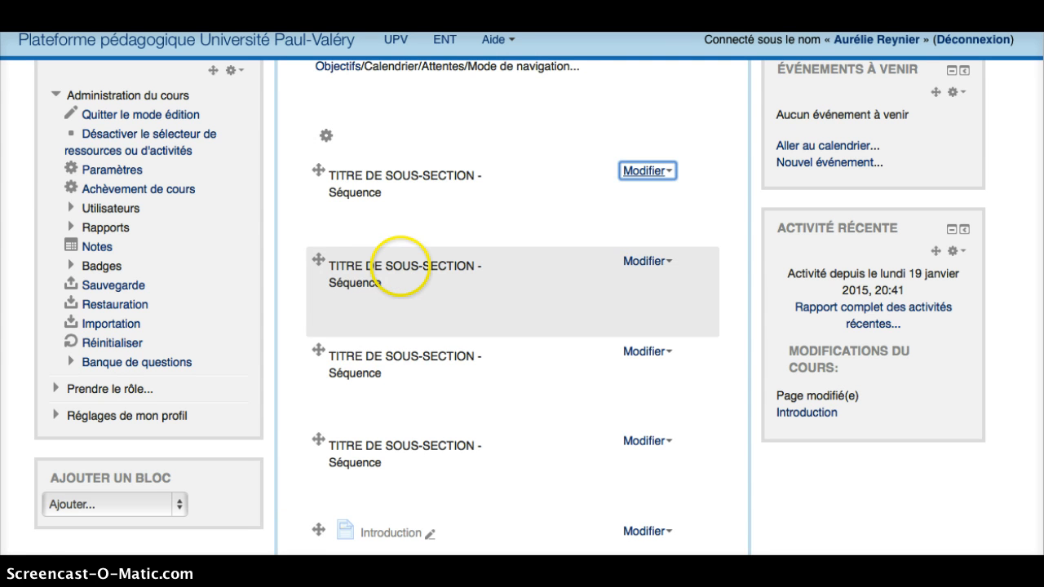
mouse_move(321, 243)
left_mouse_down()
mouse_move(340, 103)
mouse_move(342, 193)
mouse_move(312, 249)
left_mouse_up()
left_click(670, 170)
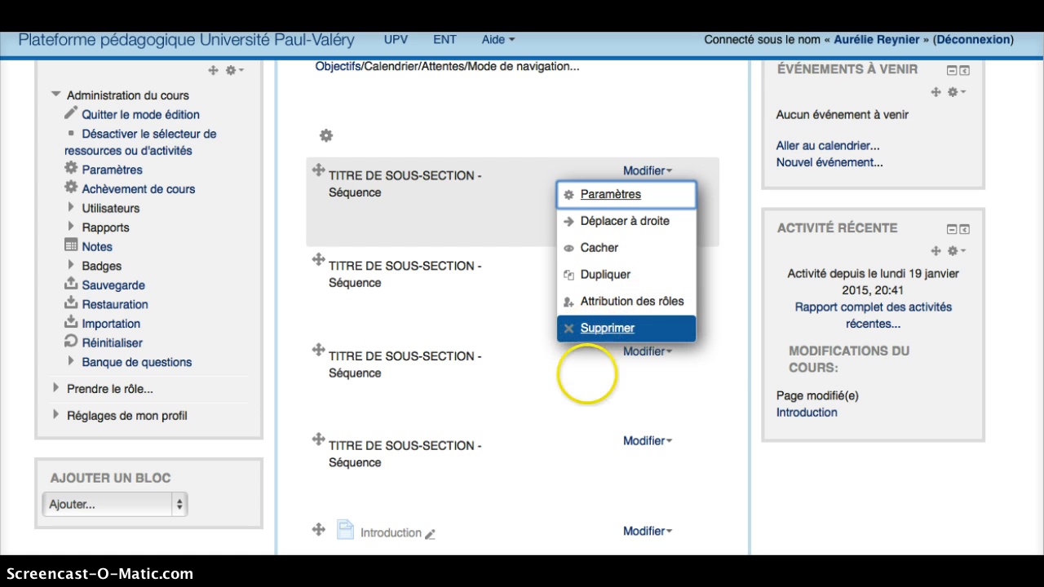
left_click(734, 391)
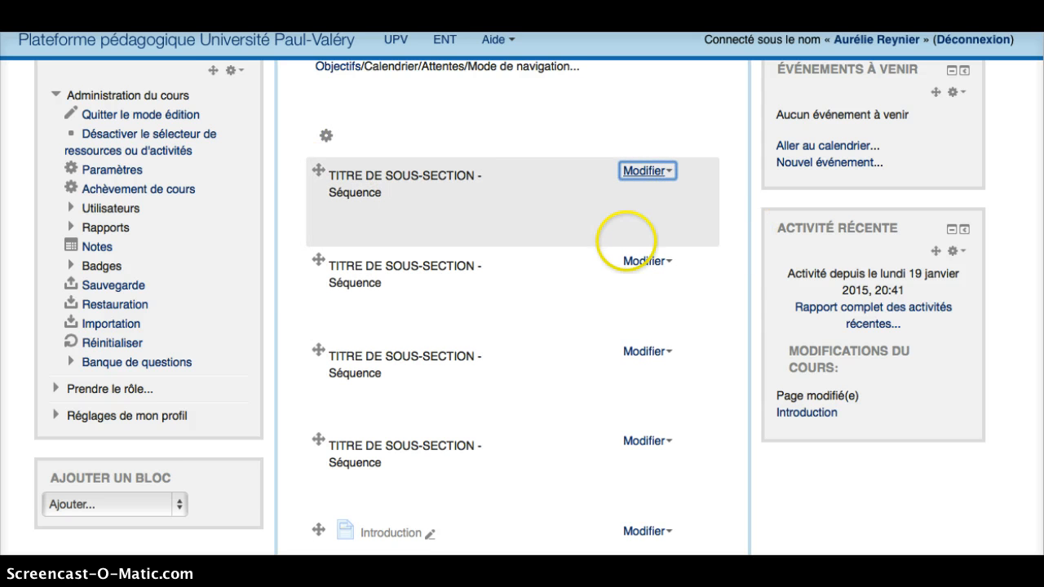
scroll(468, 220, "up", 1)
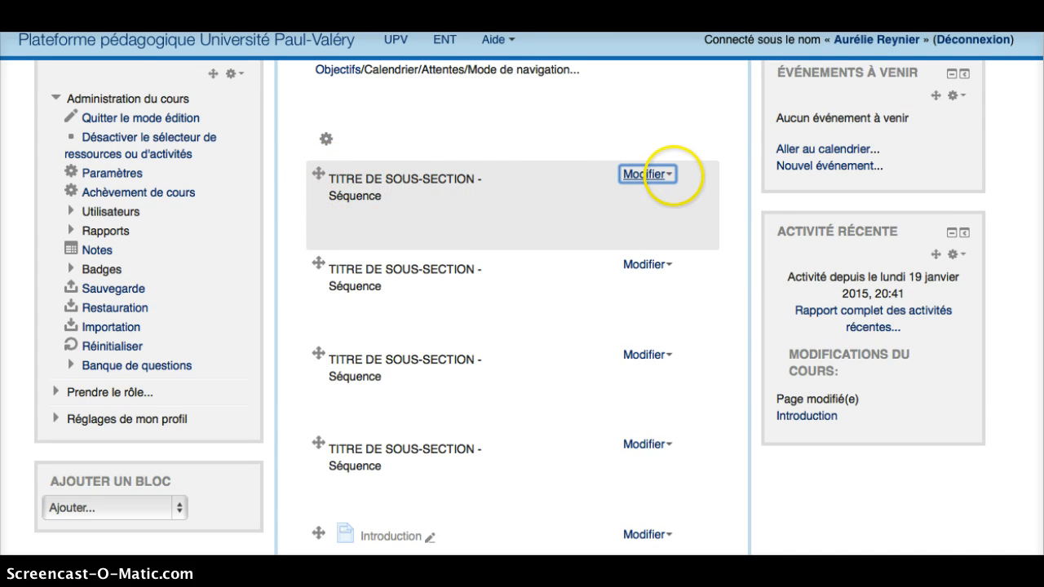
- Open the settings of the first sub-section label in Groupe 2 and place the cursor before its title text
left_click(666, 174)
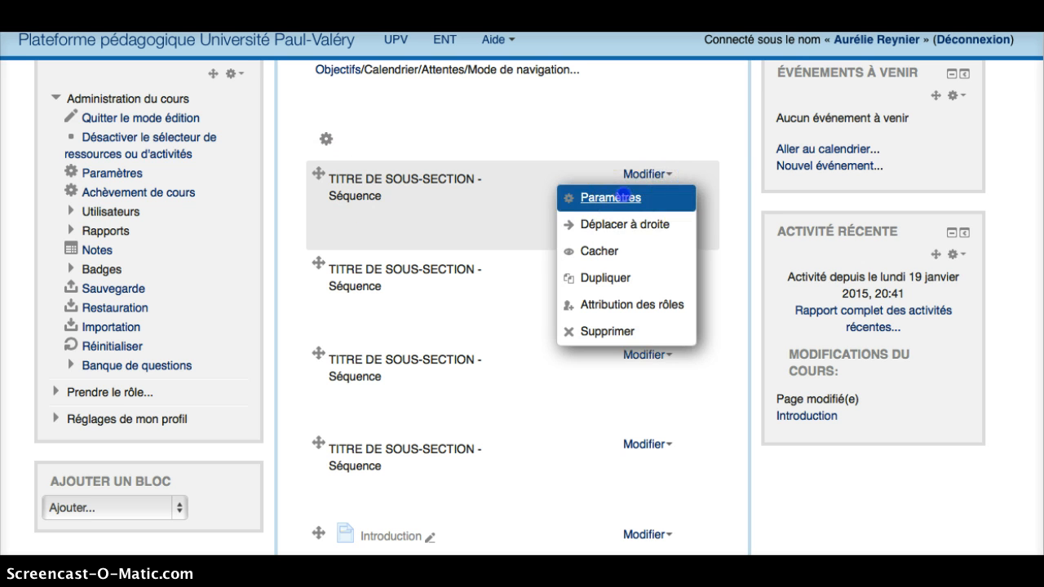
left_click(604, 194)
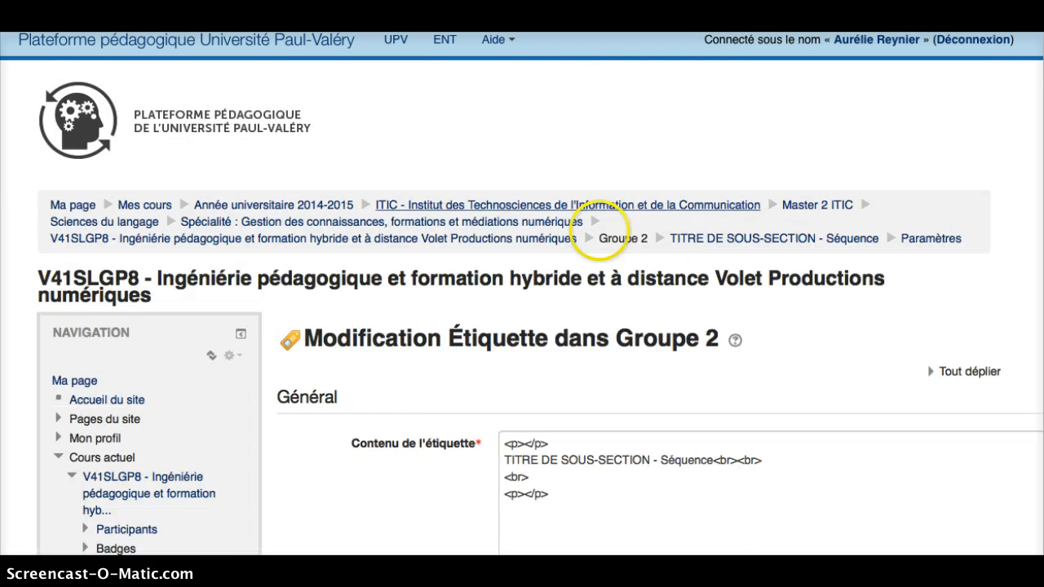
scroll(582, 269, "down", 5)
left_click(502, 324)
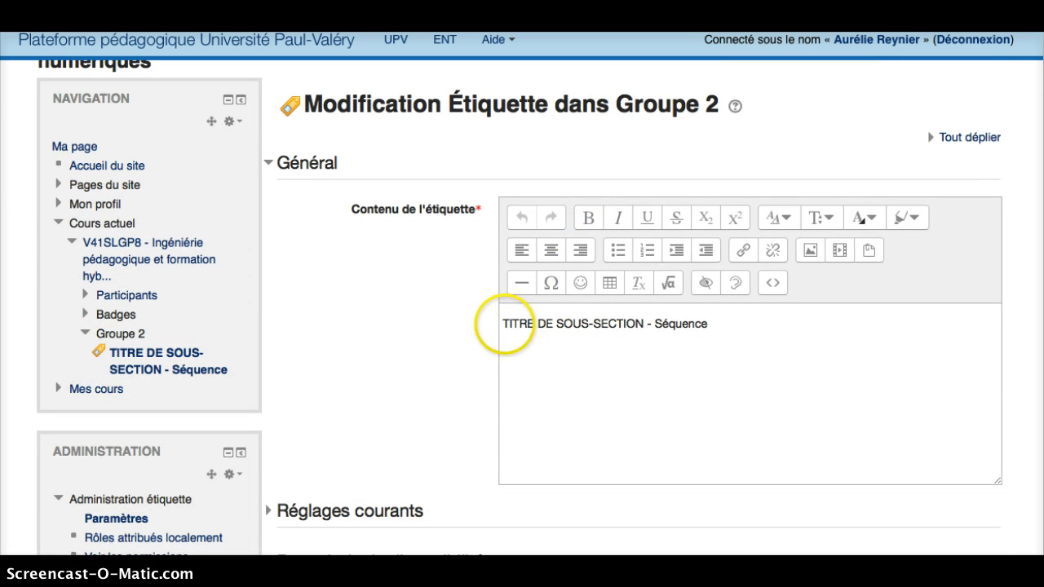
left_click(504, 323)
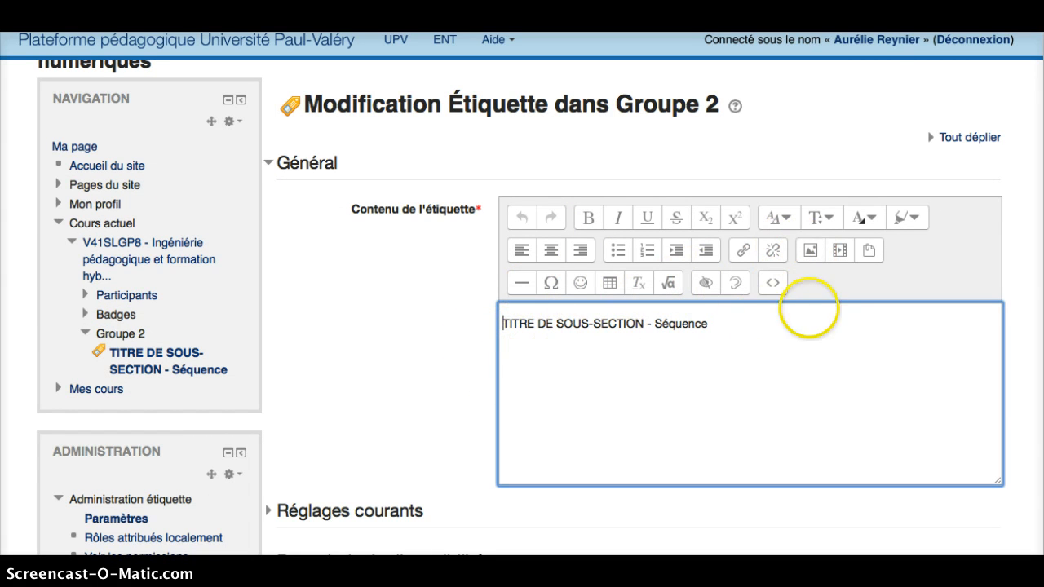
- Start inserting an image before the label's title and choose logo_elearning_enligne copy.png from the Desktop as the file to upload
left_click(810, 251)
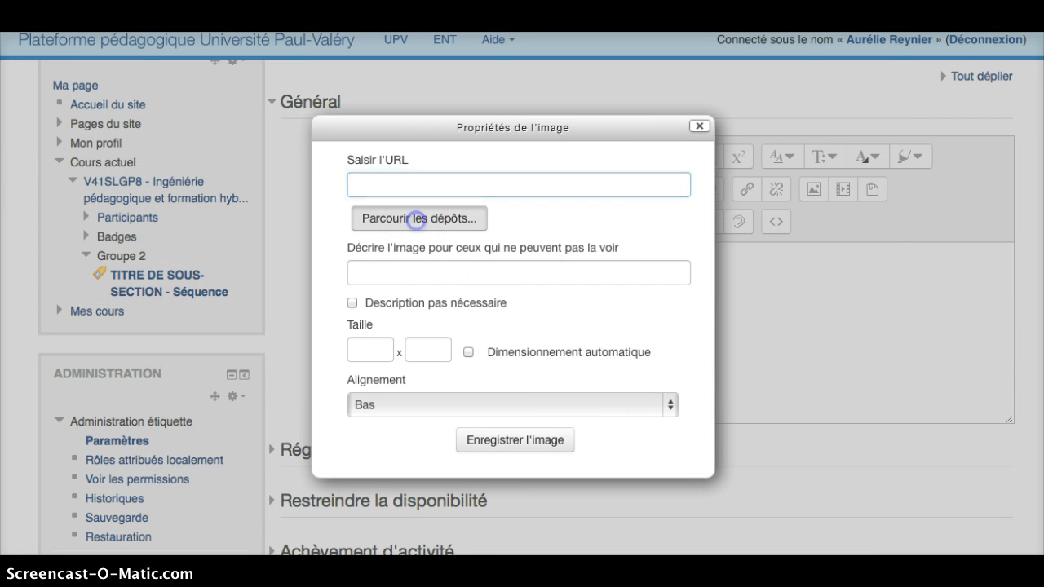
left_click(416, 218)
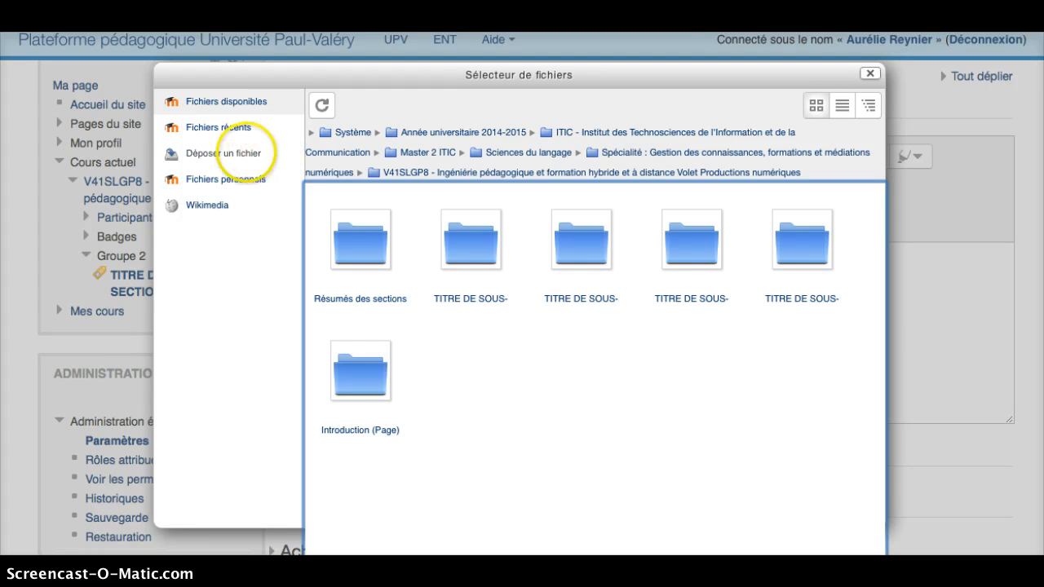
left_click(245, 152)
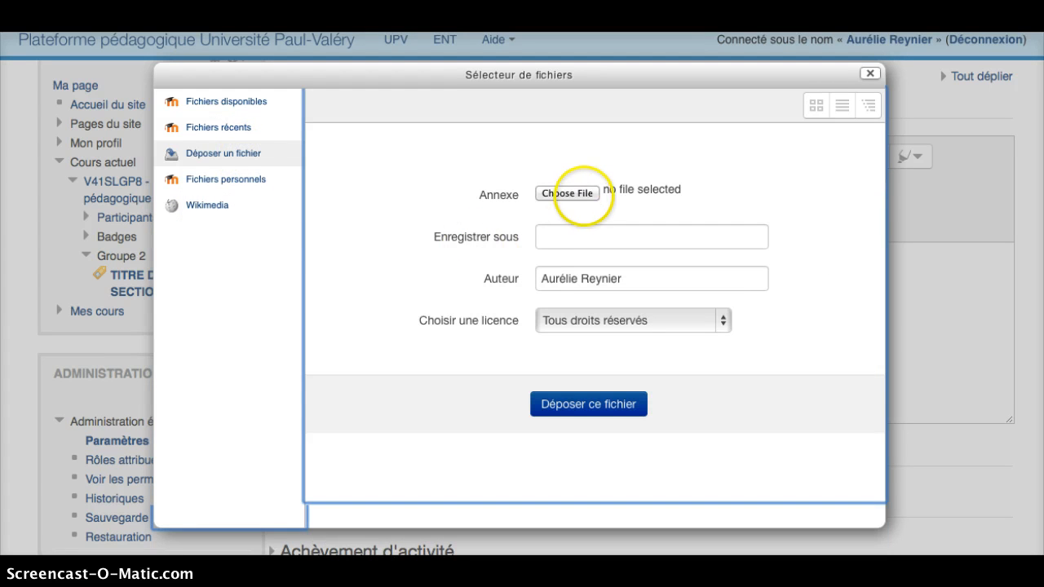
left_click(583, 195)
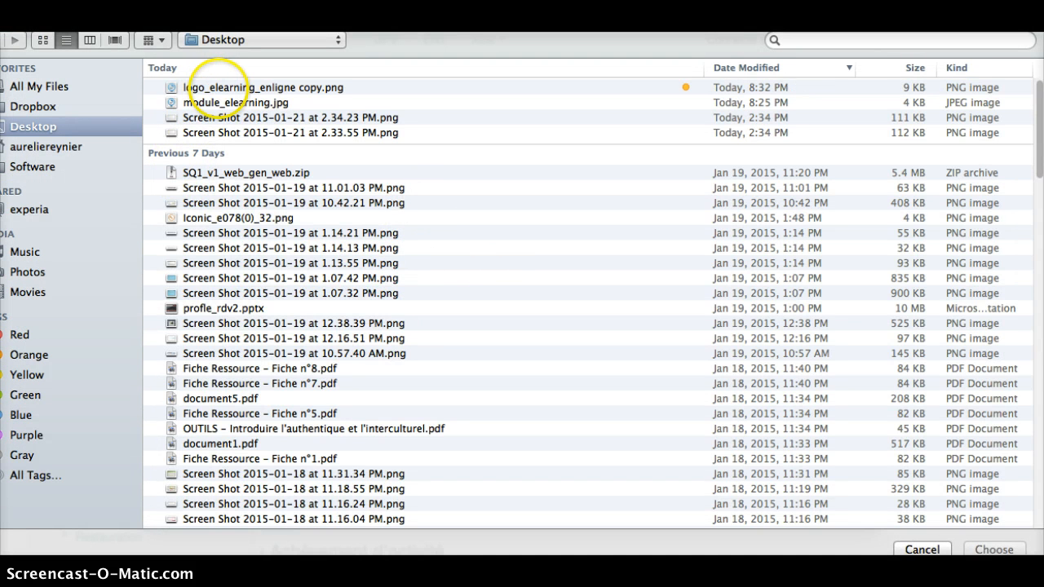
left_click(220, 87)
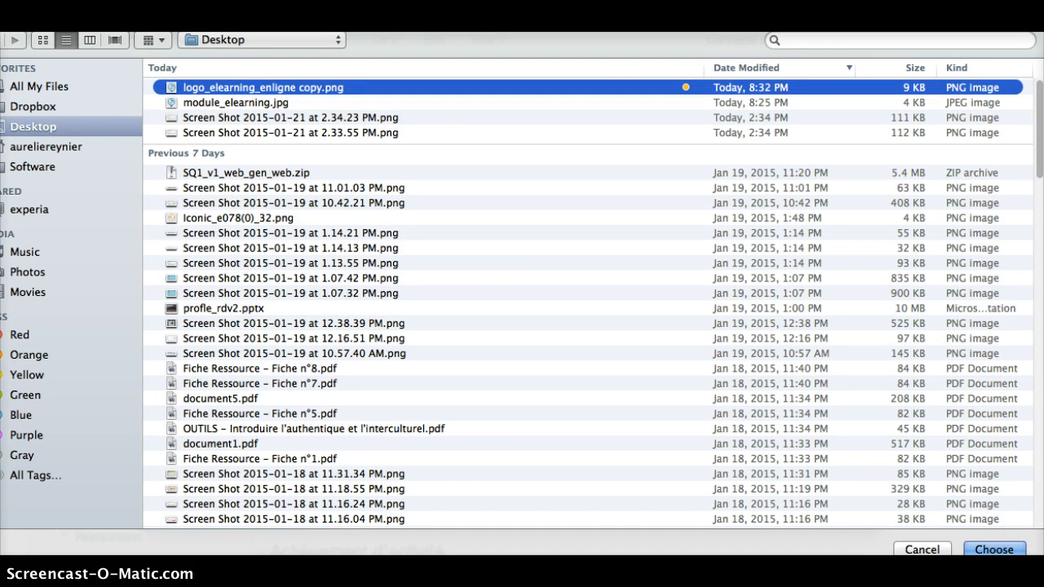
left_click(994, 550)
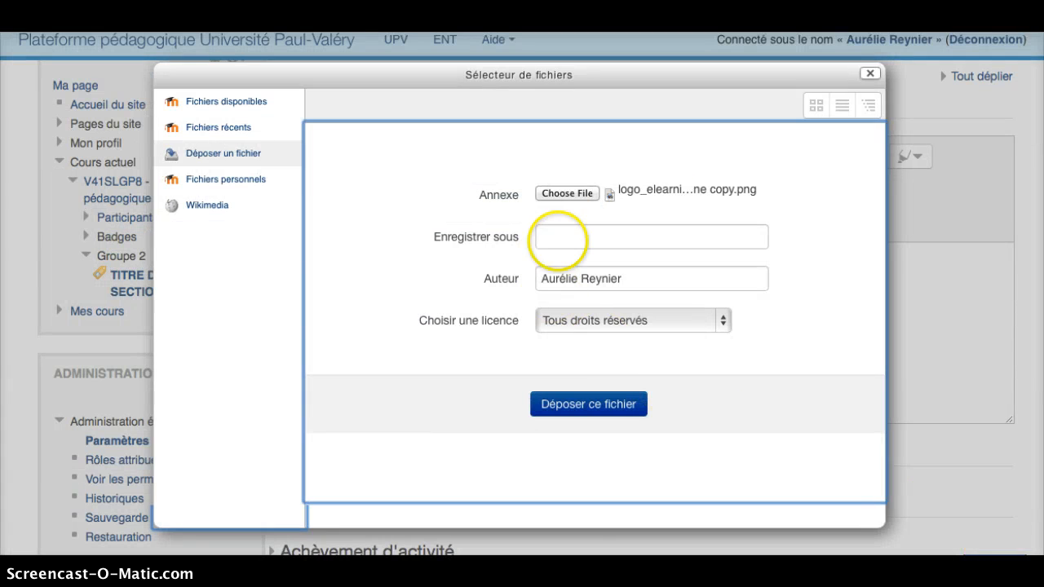
- Upload the chosen file as Logo_elearning_test1 under the licence Creative Commons - Pas de modification
left_click(575, 236)
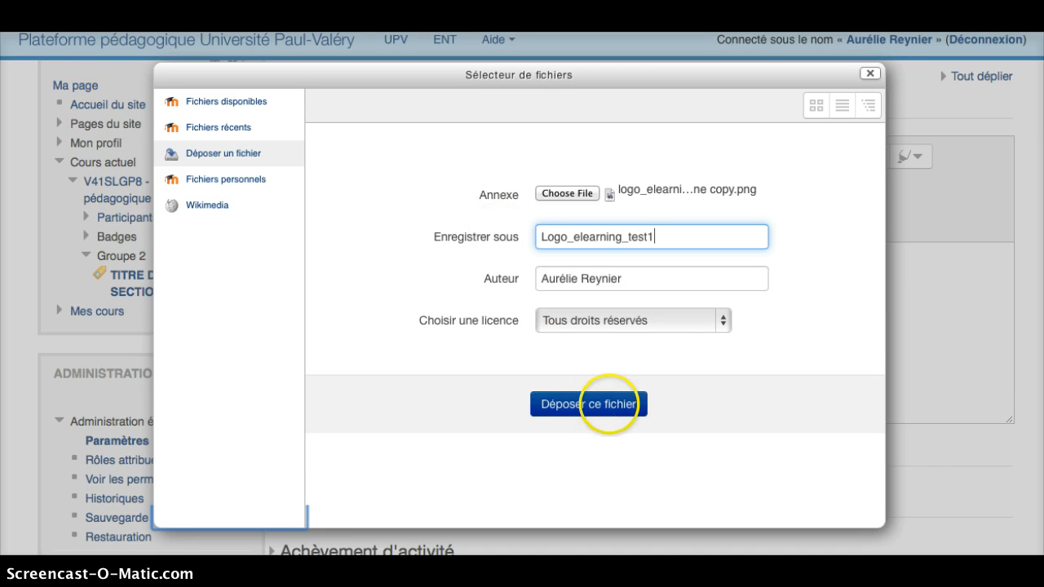
left_click(713, 321)
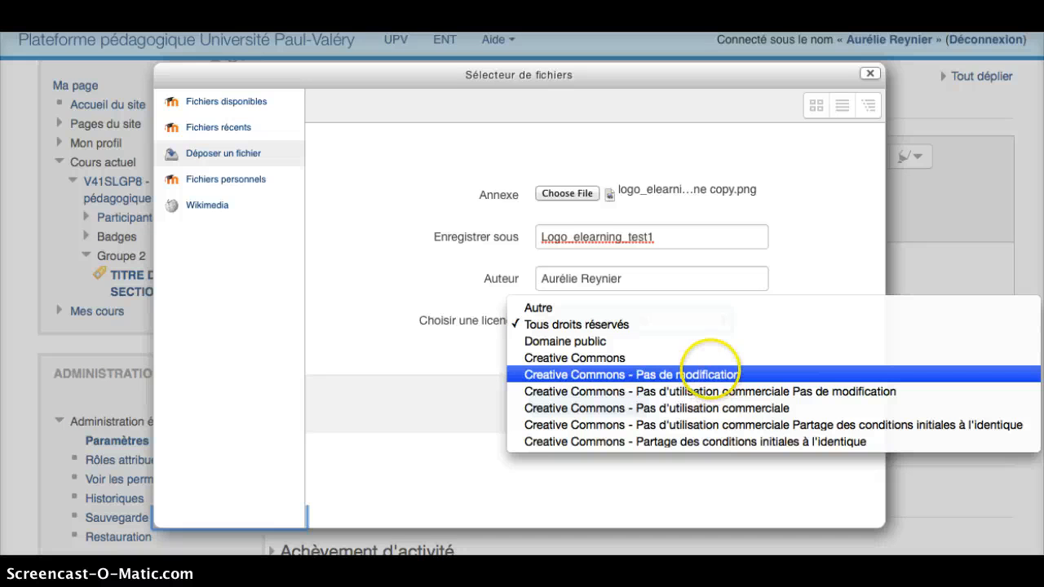
left_click(710, 374)
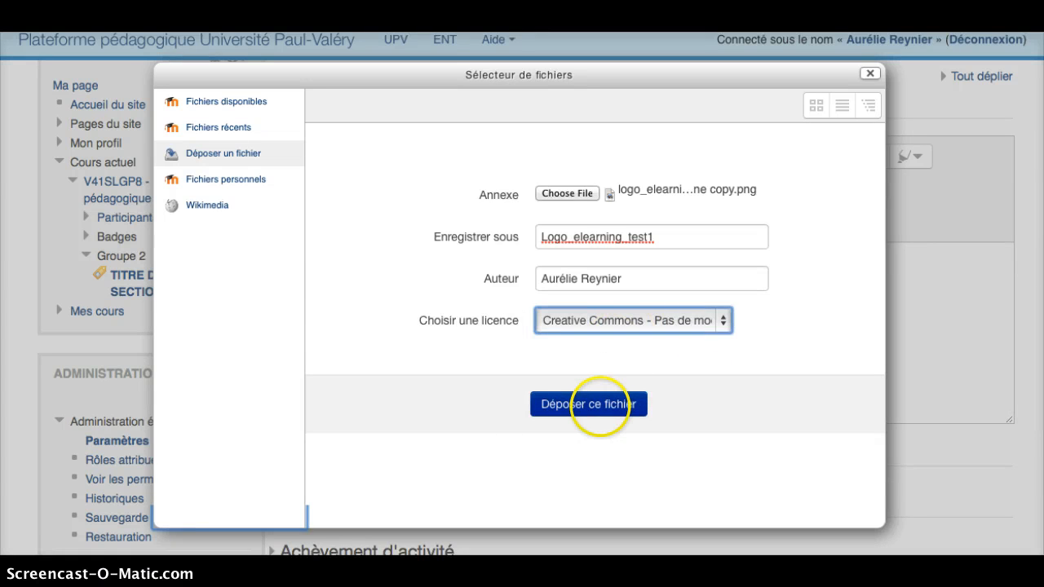
left_click(599, 403)
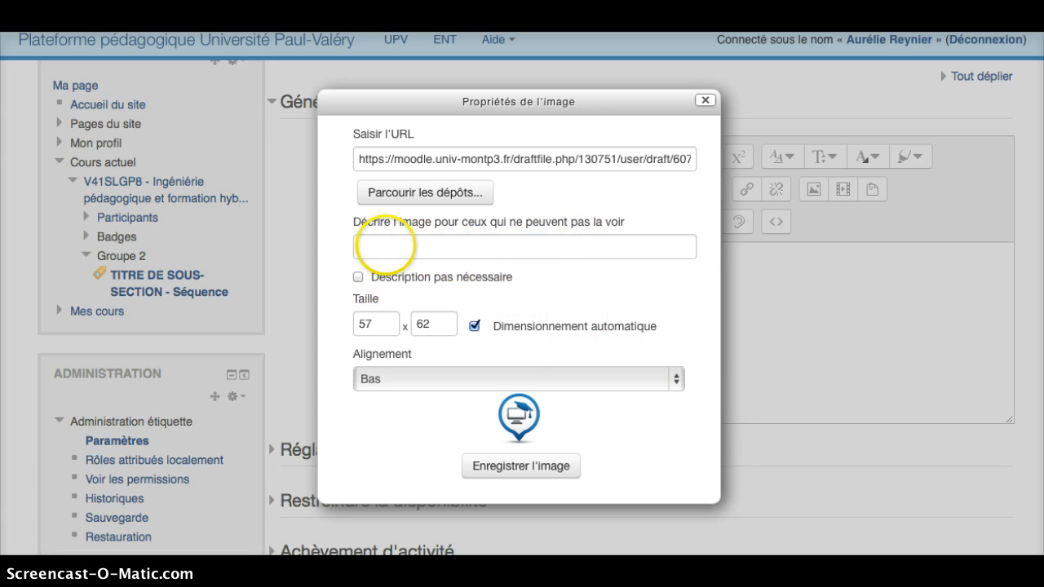
- Describe the image as "Ceci est un icône de module e-Learning", keep its alignment at Bas and insert it into the label
left_click(387, 246)
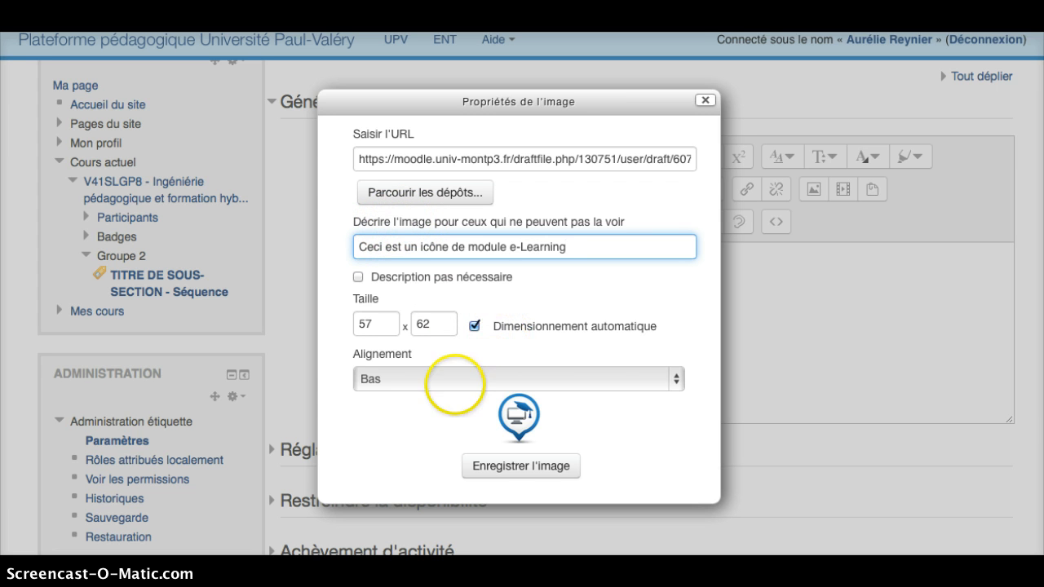
left_click(667, 378)
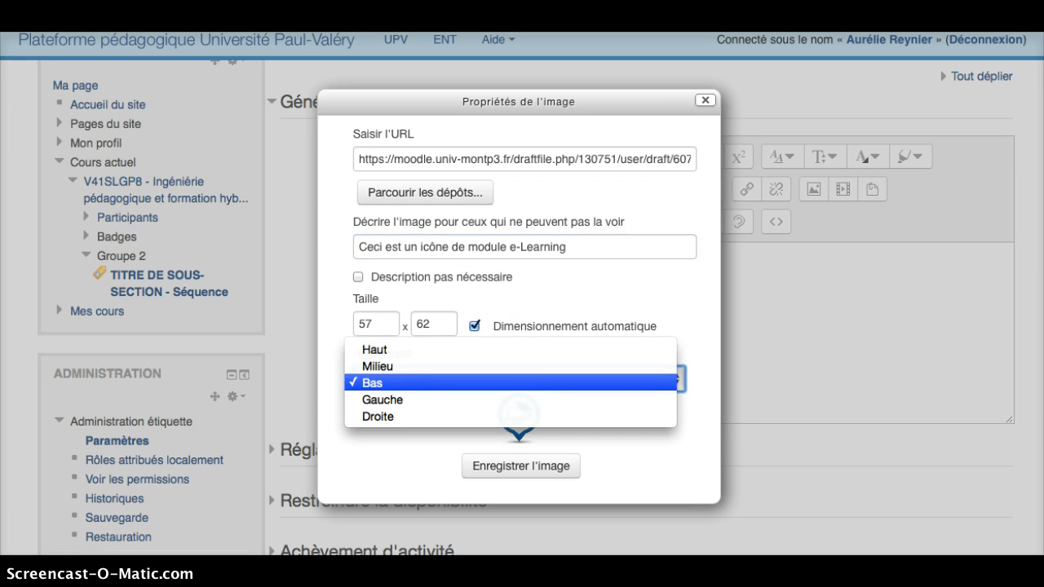
left_click(668, 383)
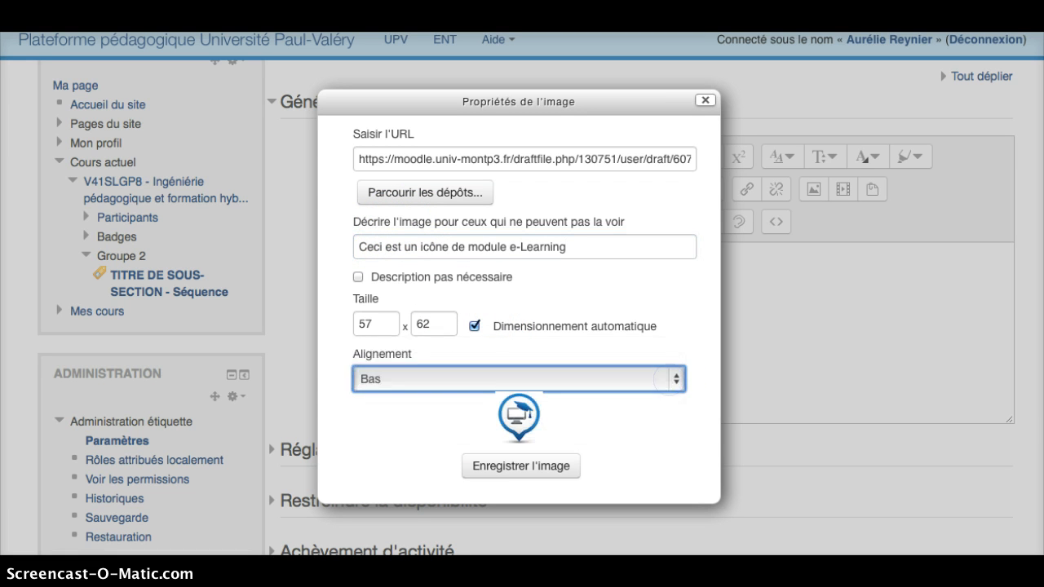
left_click(535, 467)
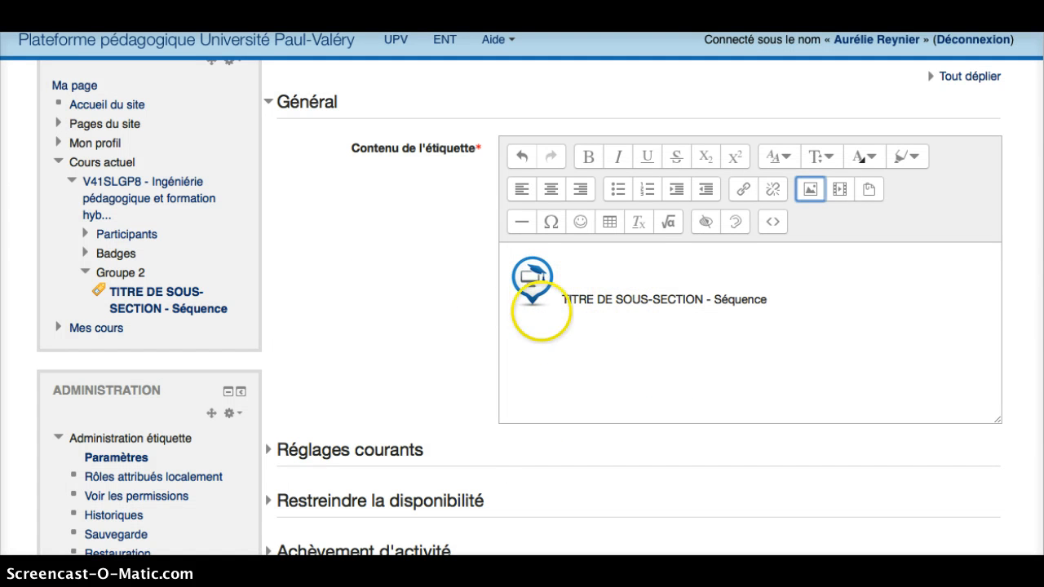
- Make the label's title text "TITRE DE SOUS-SECTION - Séquence" bold and red
left_click_drag(774, 299, 573, 294)
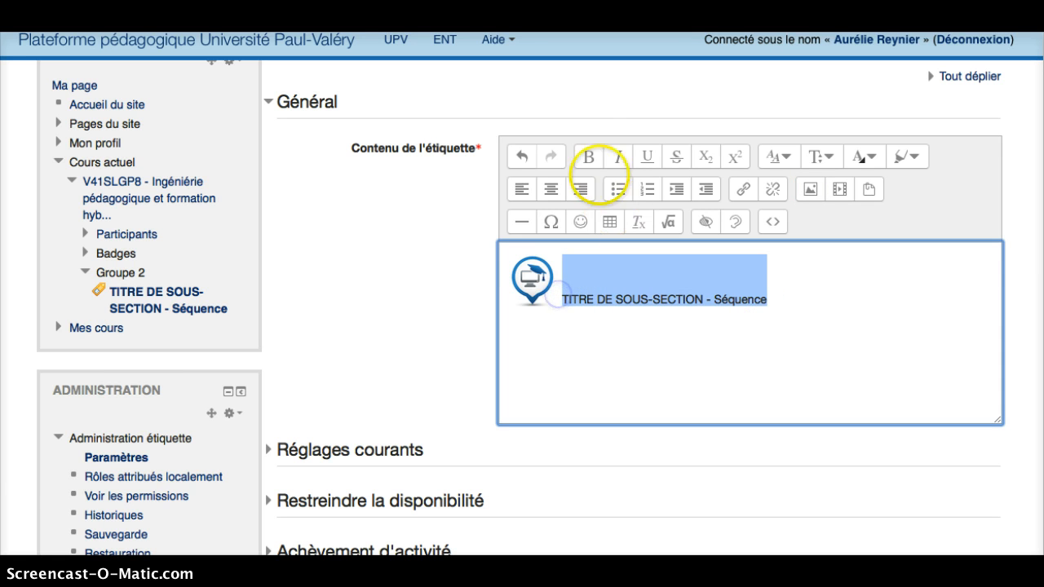
left_click(589, 156)
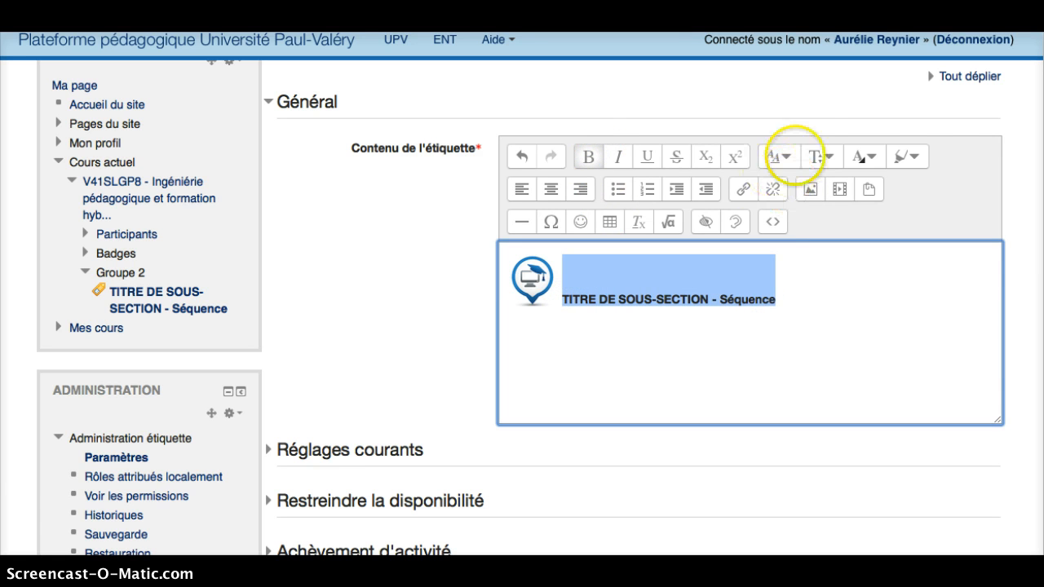
left_click(822, 156)
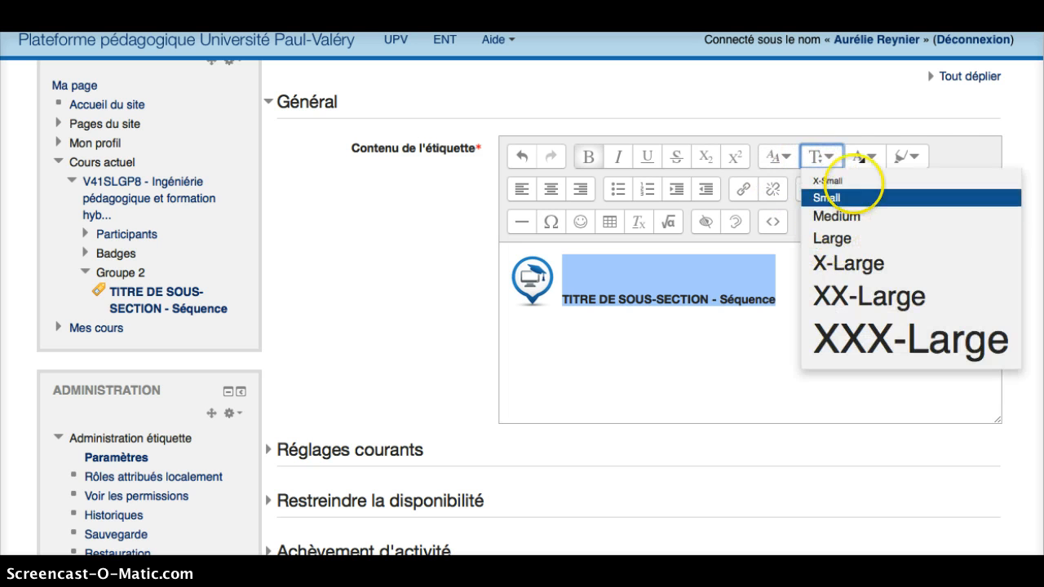
left_click(868, 156)
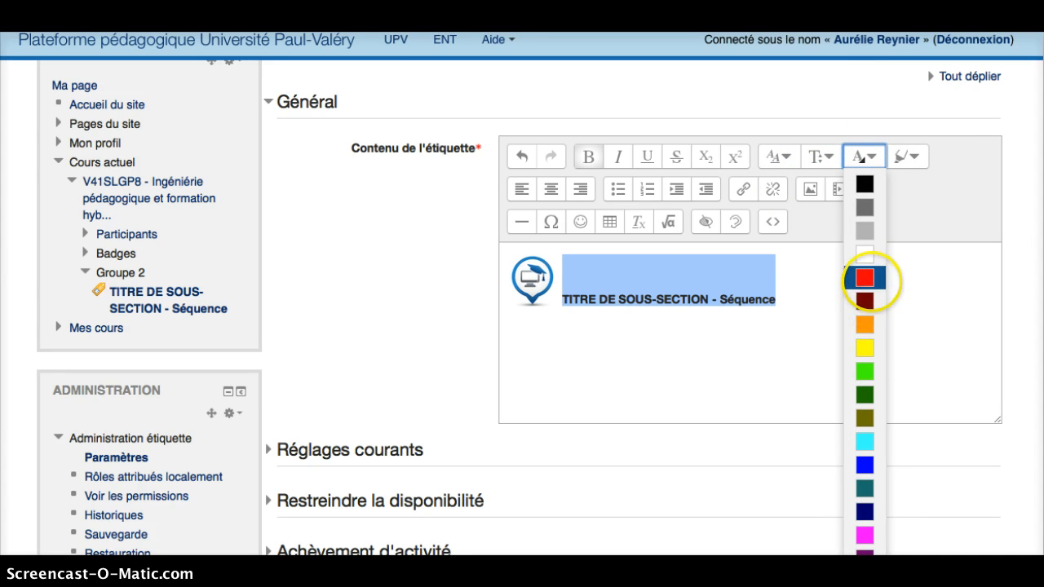
left_click(864, 278)
- Give the label's title text a blue highlight and change its font colour to yellow
left_click_drag(798, 297, 543, 297)
left_click(913, 155)
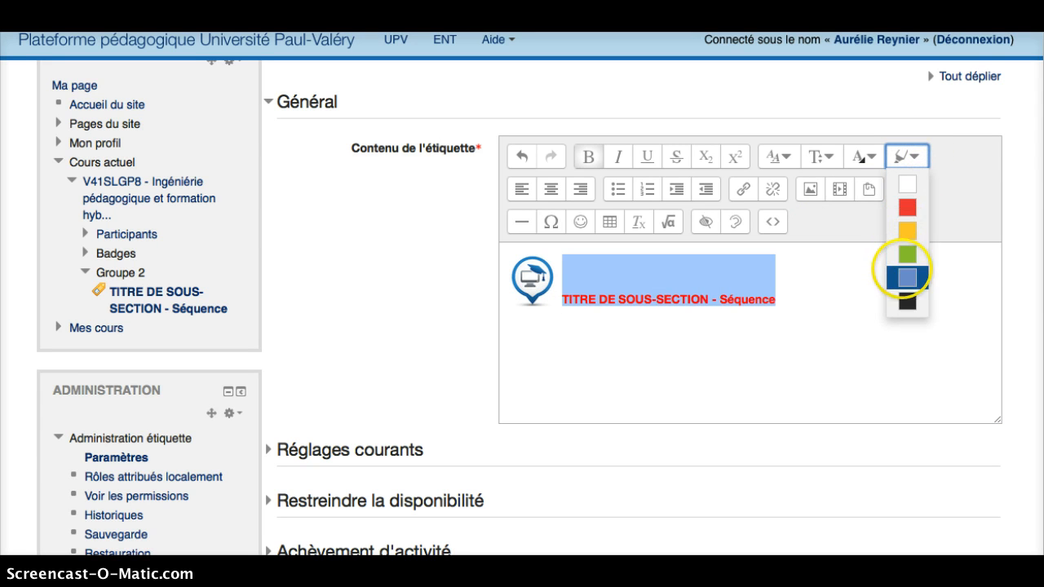
left_click(906, 277)
left_click_drag(794, 316, 557, 299)
left_click(865, 155)
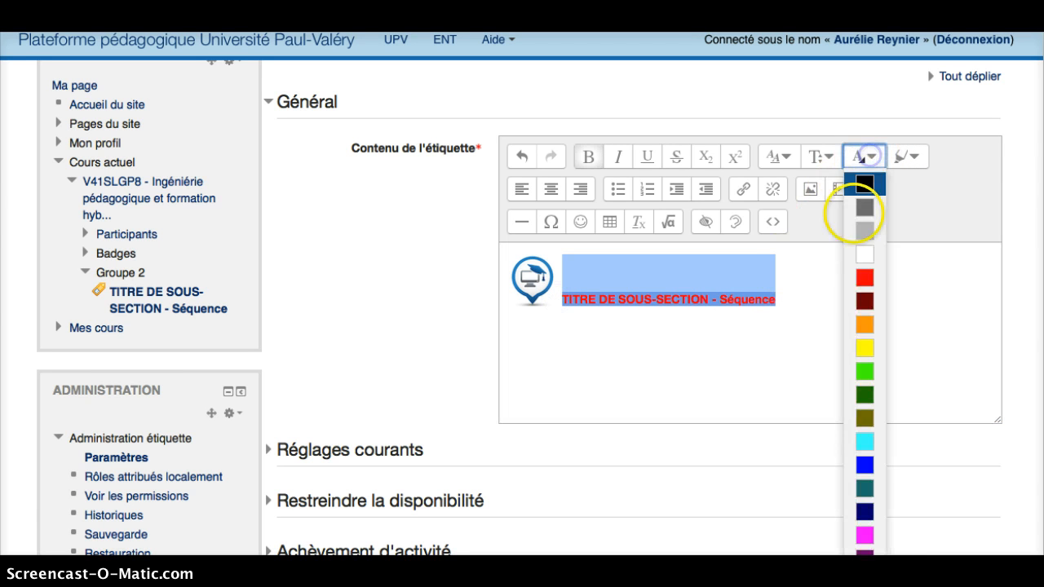
left_click(864, 348)
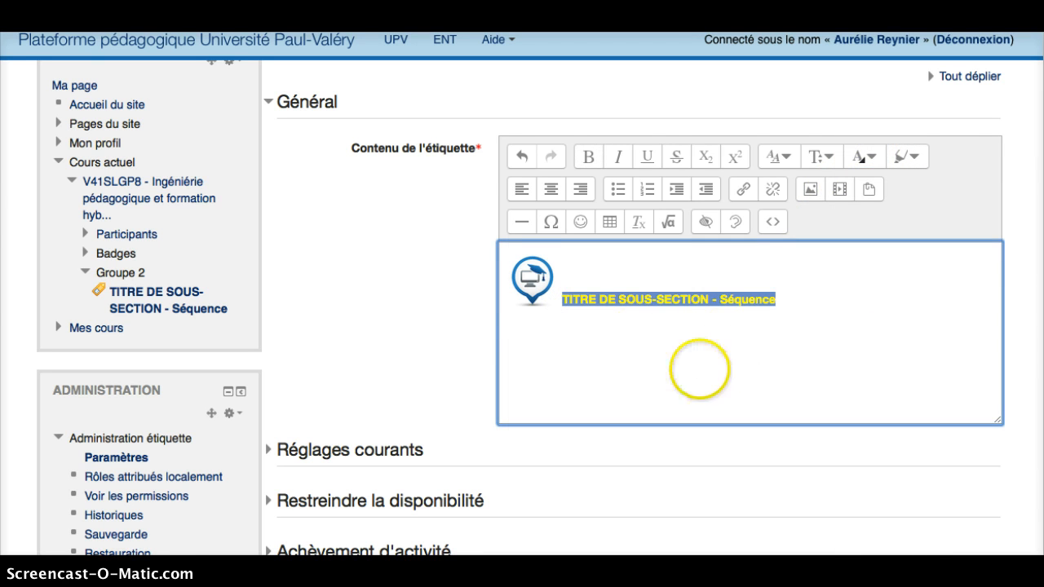
- Expand the label's common settings, availability restriction and activity completion sections for review, and save the label, returning to the course
scroll(693, 335, "down", 2)
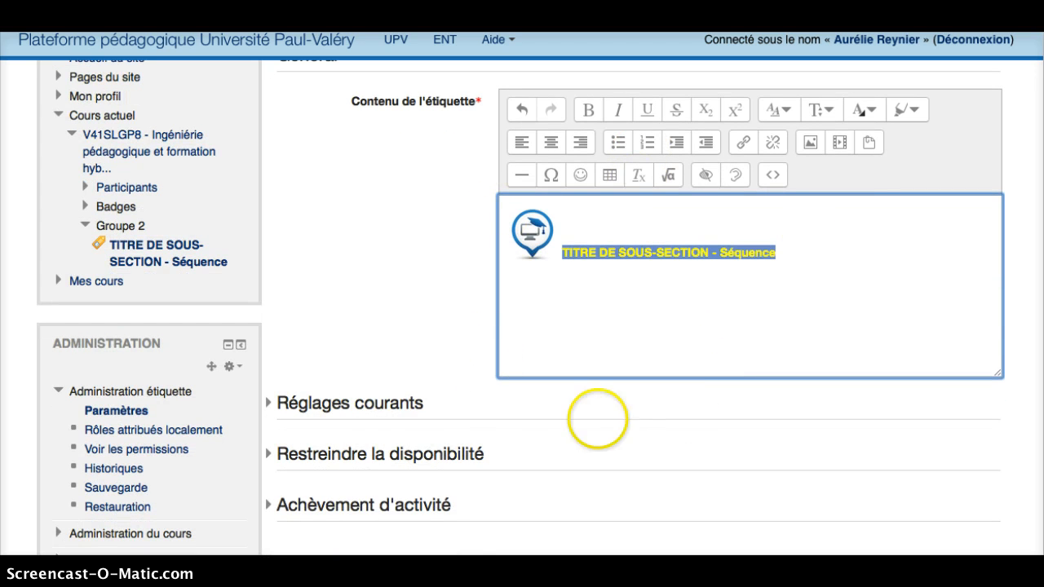
left_click(393, 405)
scroll(517, 303, "down", 5)
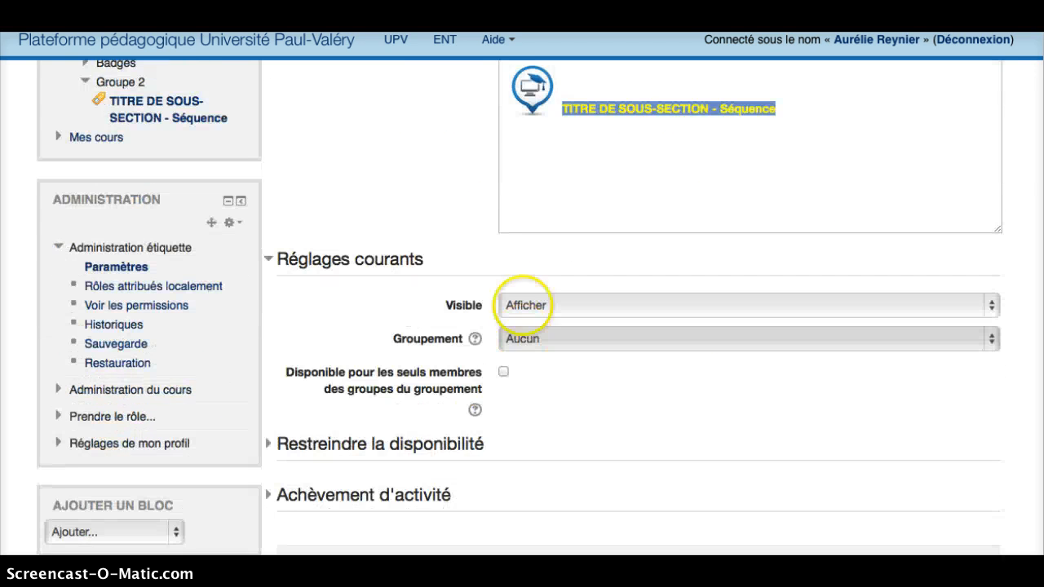
left_click(419, 418)
scroll(400, 429, "down", 3)
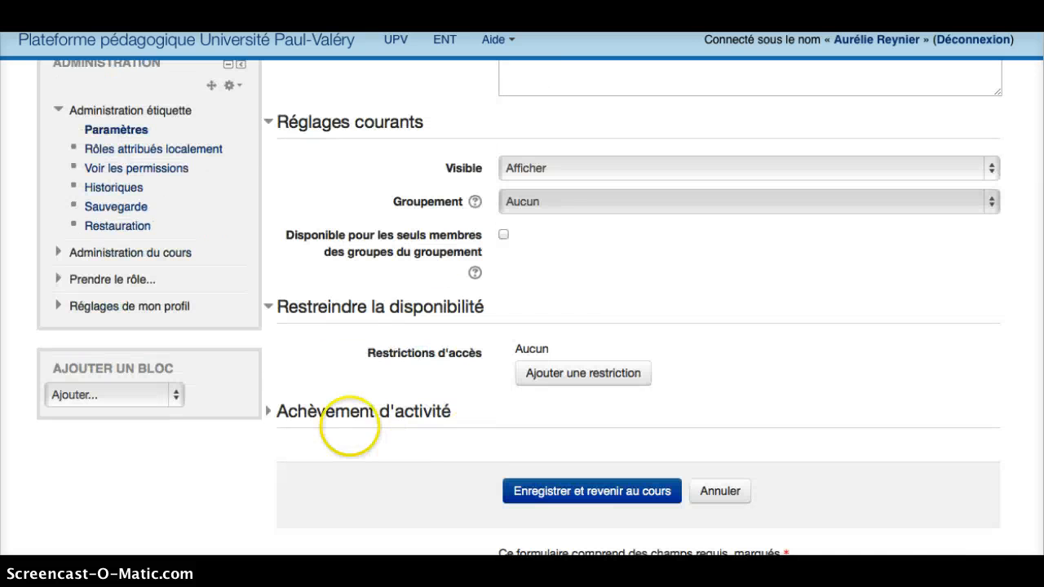
left_click(433, 413)
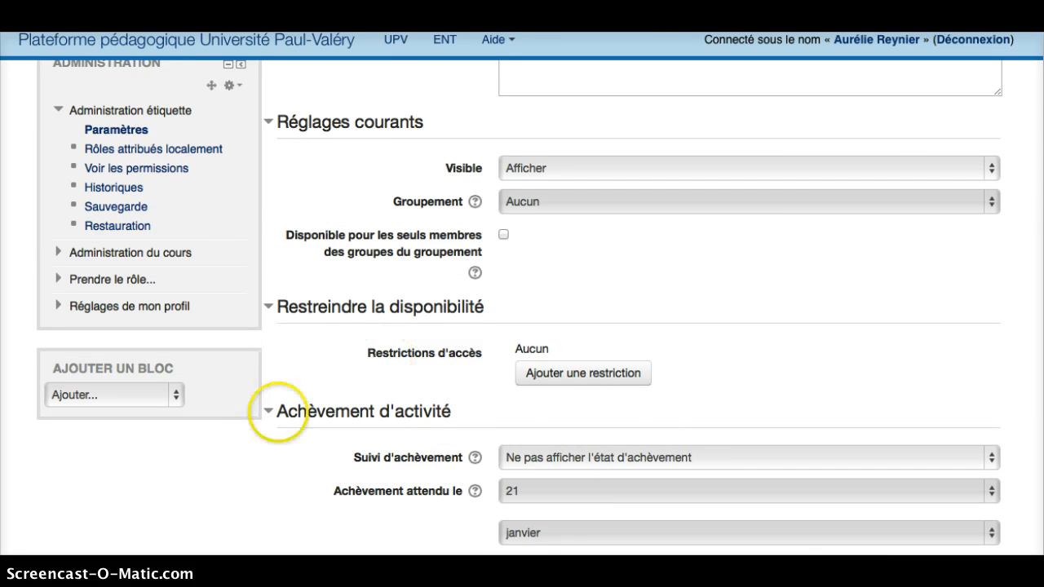
scroll(418, 382, "down", 2)
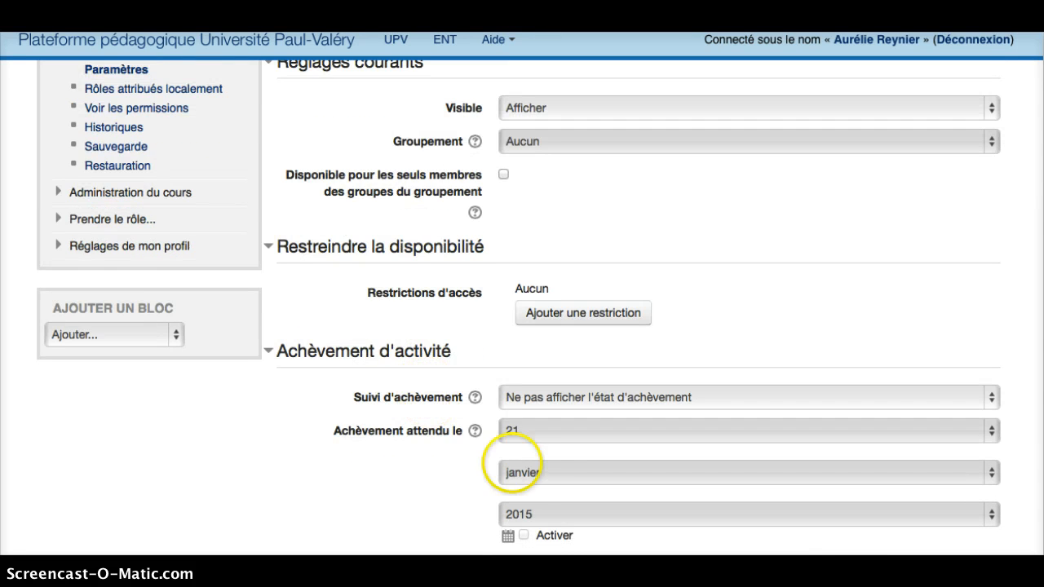
scroll(522, 489, "down", 1)
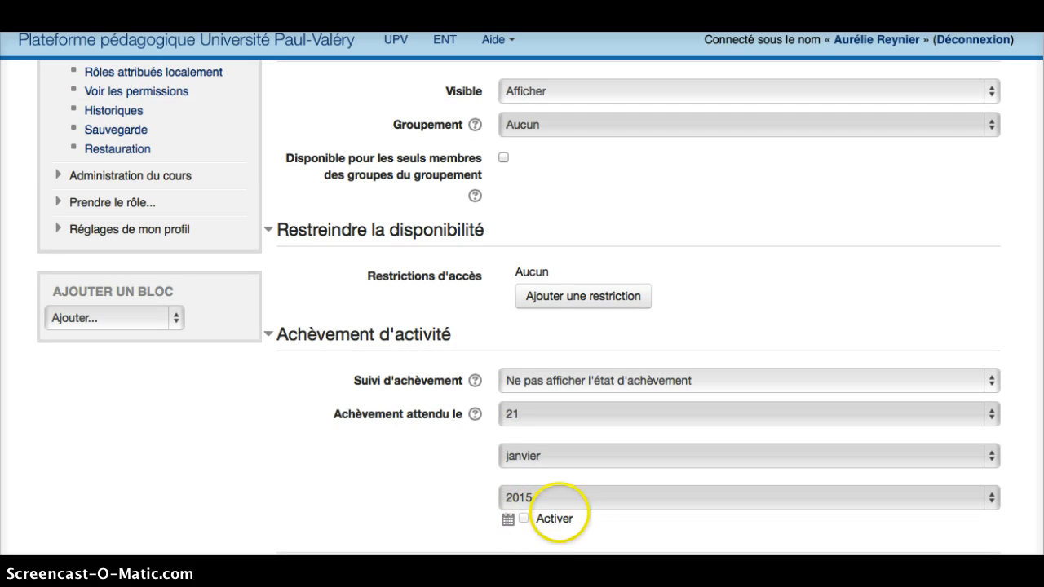
scroll(563, 510, "down", 3)
left_click(546, 505)
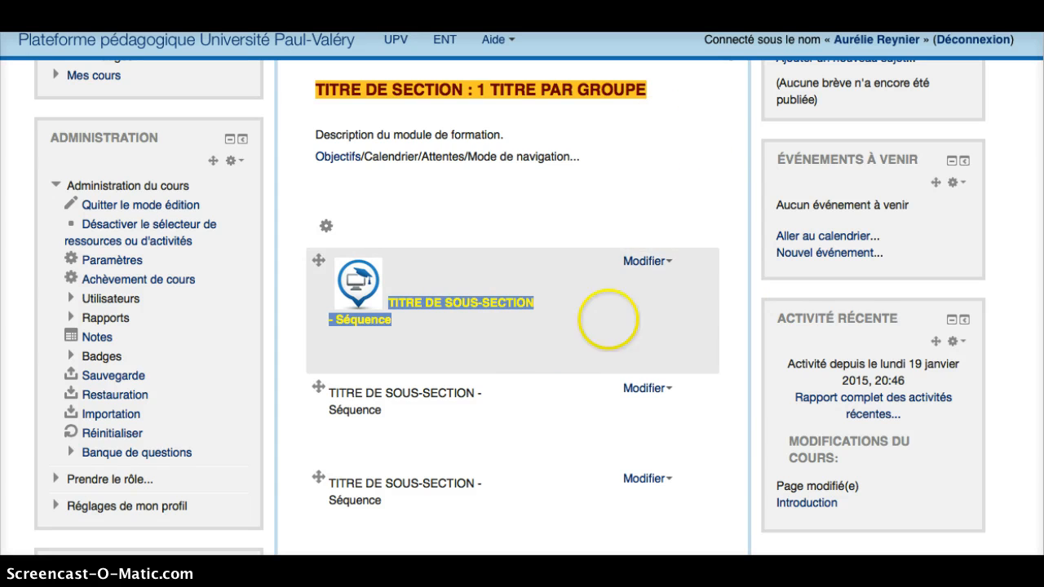
- Open the activity and resource chooser for Groupe 2 and look through its lists of activities and resources
scroll(522, 342, "down", 7)
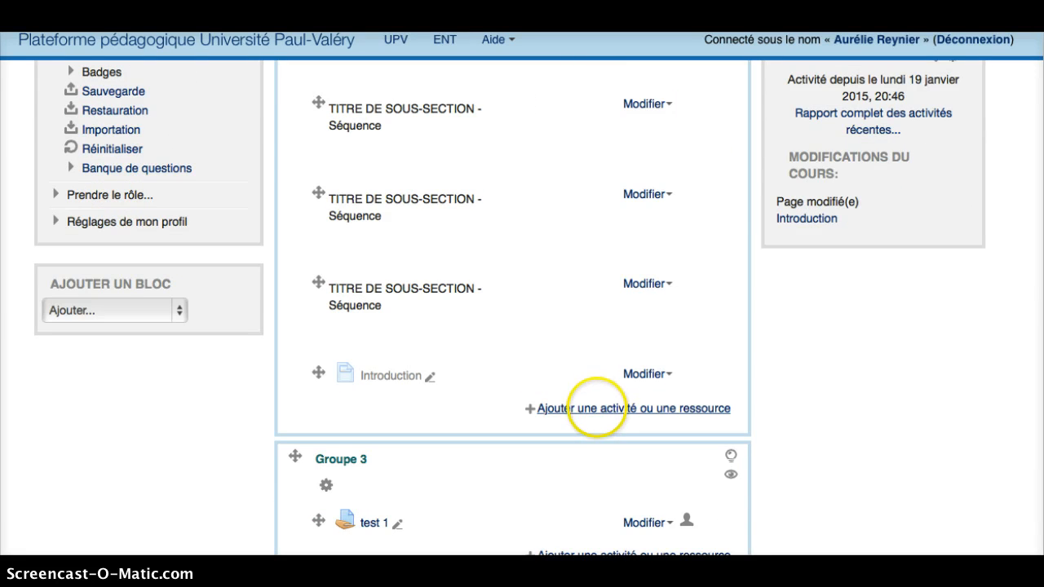
left_click(596, 408)
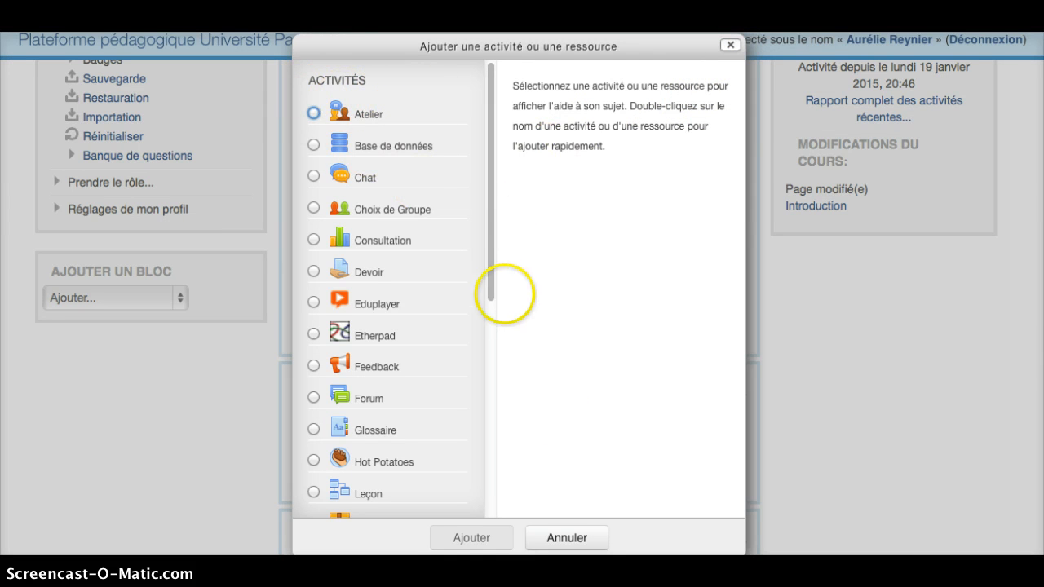
left_click_drag(492, 261, 455, 483)
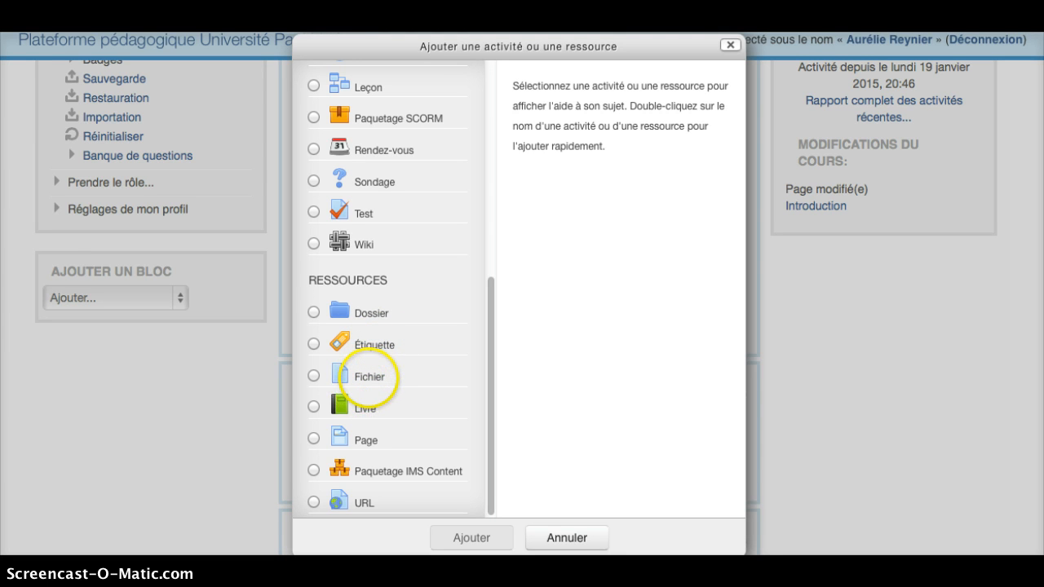
left_click(491, 354)
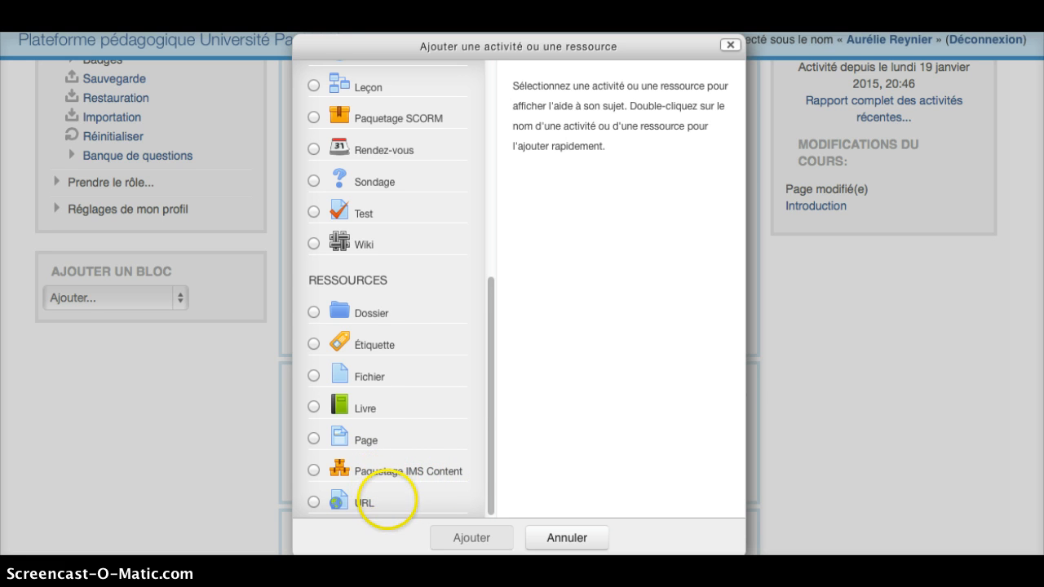
left_click_drag(494, 435, 493, 307)
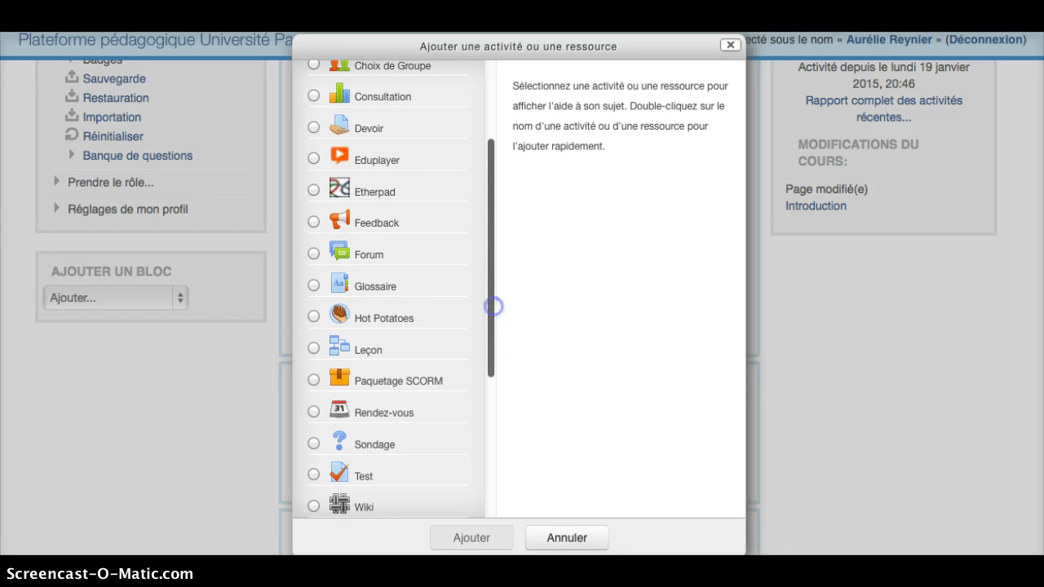
scroll(476, 254, "up", 1)
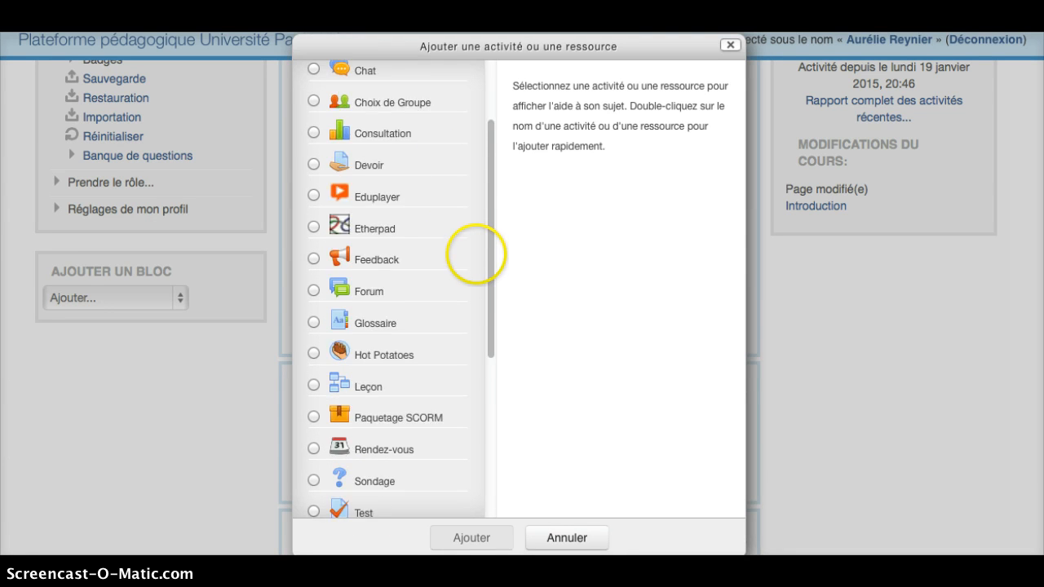
scroll(476, 254, "up", 3)
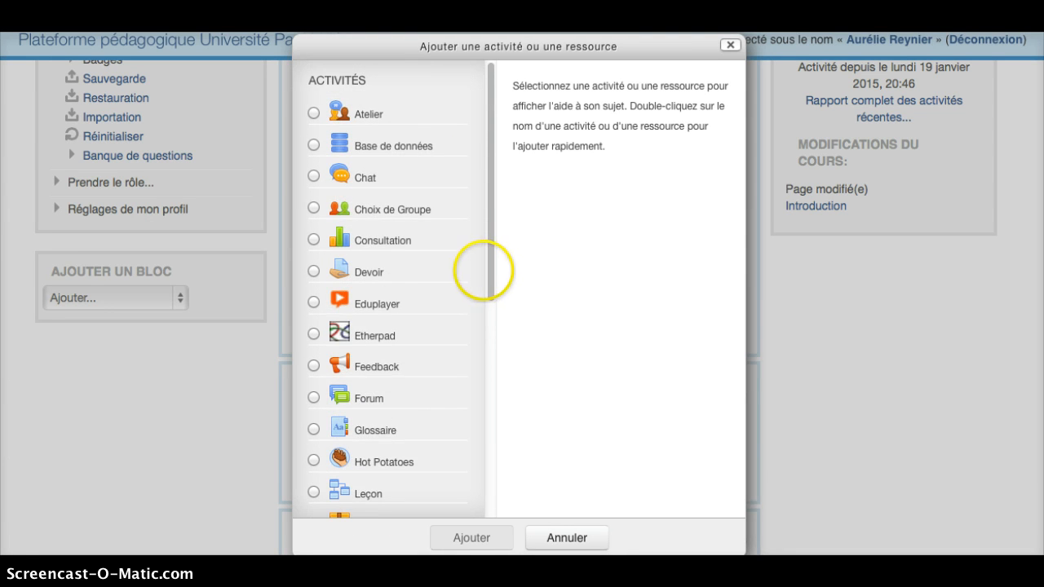
- Browse the rest of the activity list down to the resources, and close the chooser without adding anything
left_click_drag(482, 275, 477, 337)
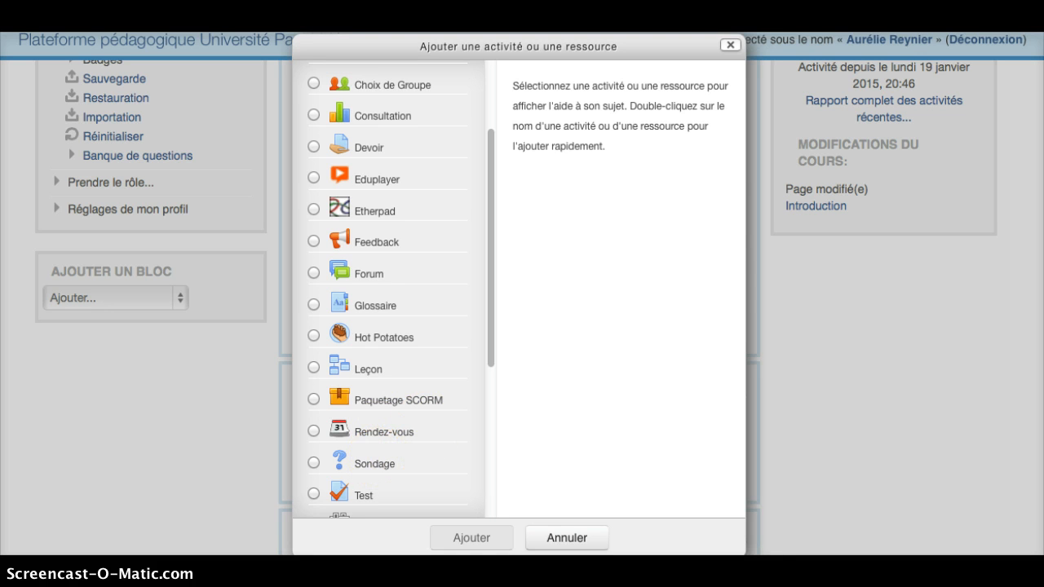
left_click_drag(492, 279, 474, 438)
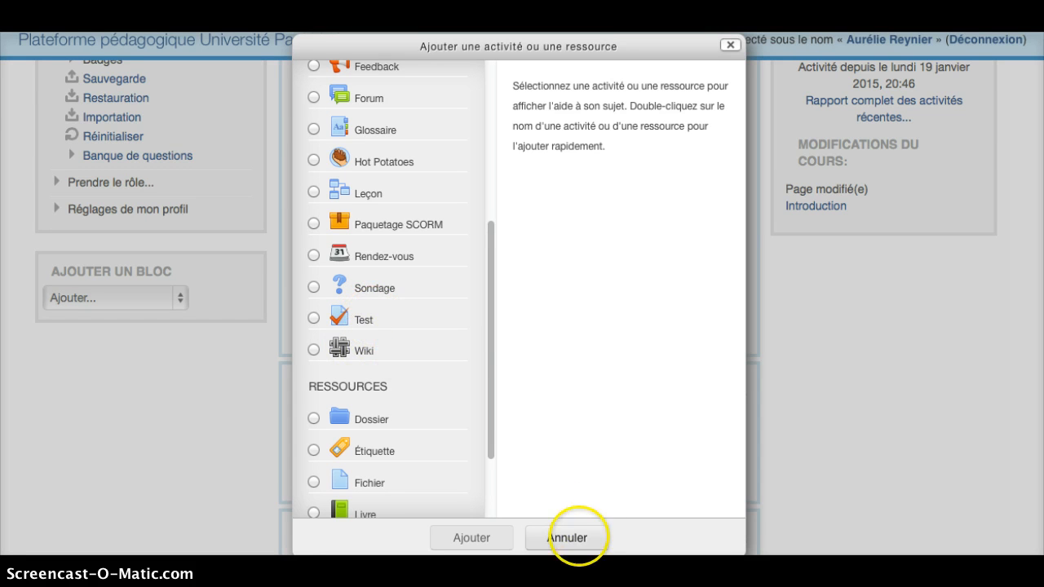
left_click(578, 538)
- Review the Groupe 2 section on the course page, from its description and sub-section labels to the Introduction page
scroll(497, 333, "up", 4)
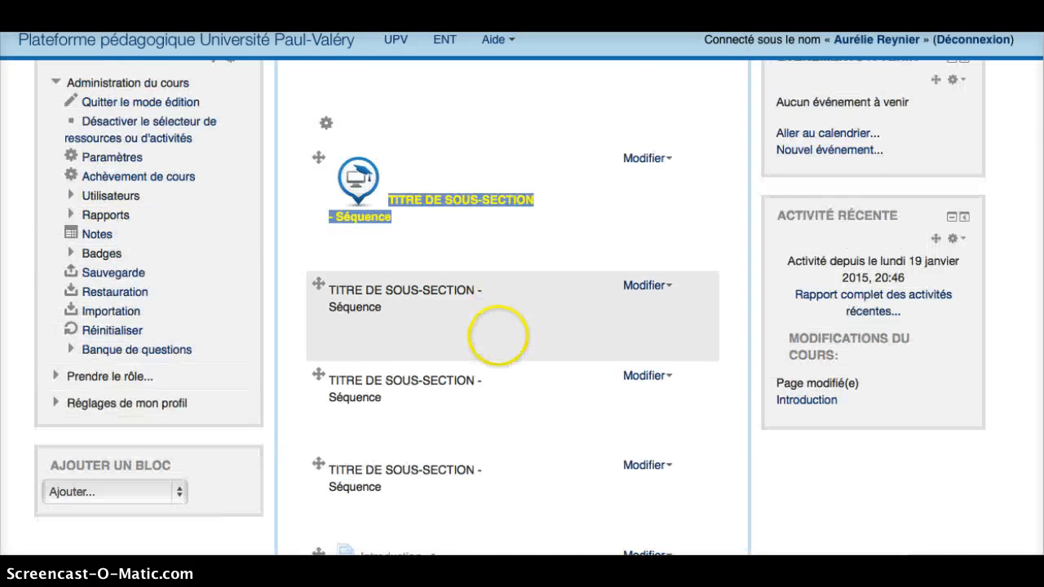
scroll(497, 333, "down", 10)
scroll(497, 333, "up", 6)
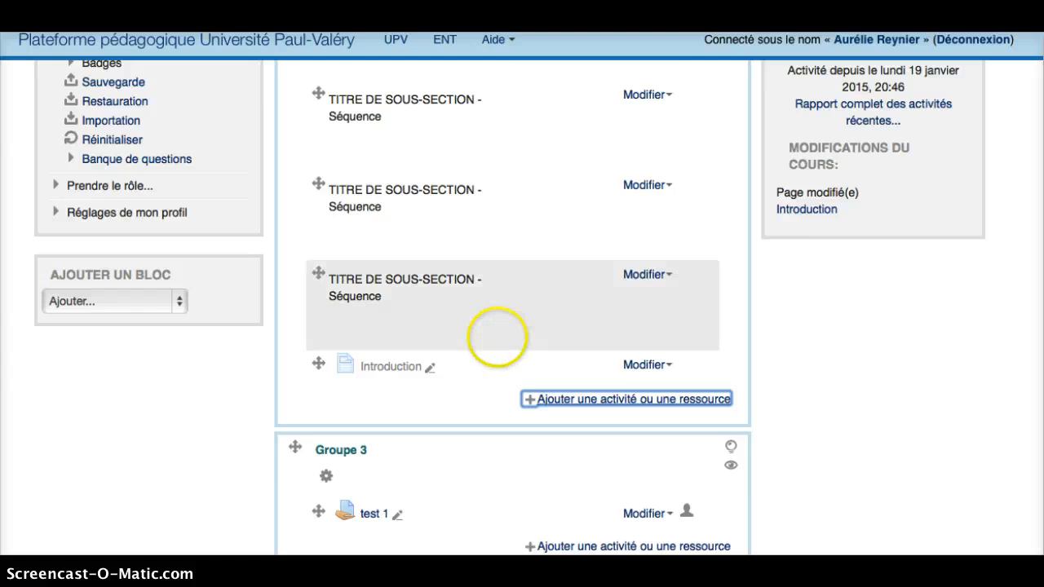
scroll(555, 383, "up", 1)
scroll(474, 343, "up", 1)
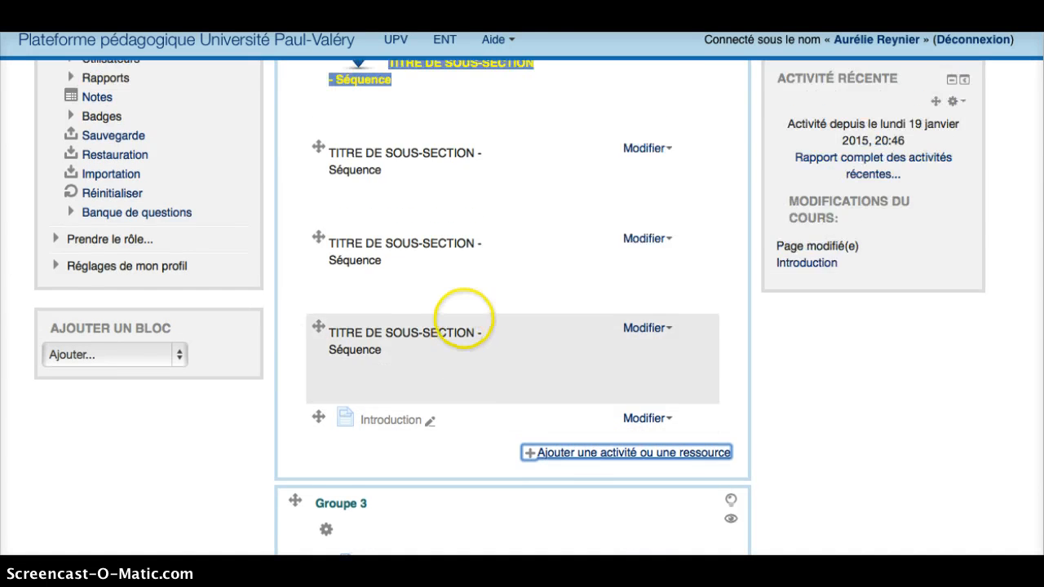
scroll(462, 317, "up", 7)
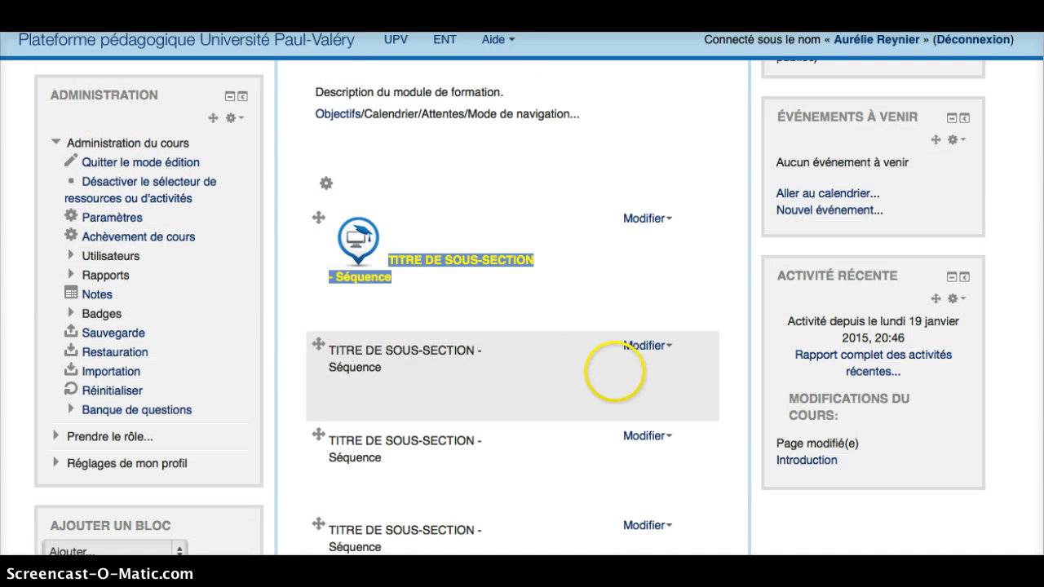
scroll(614, 367, "down", 7)
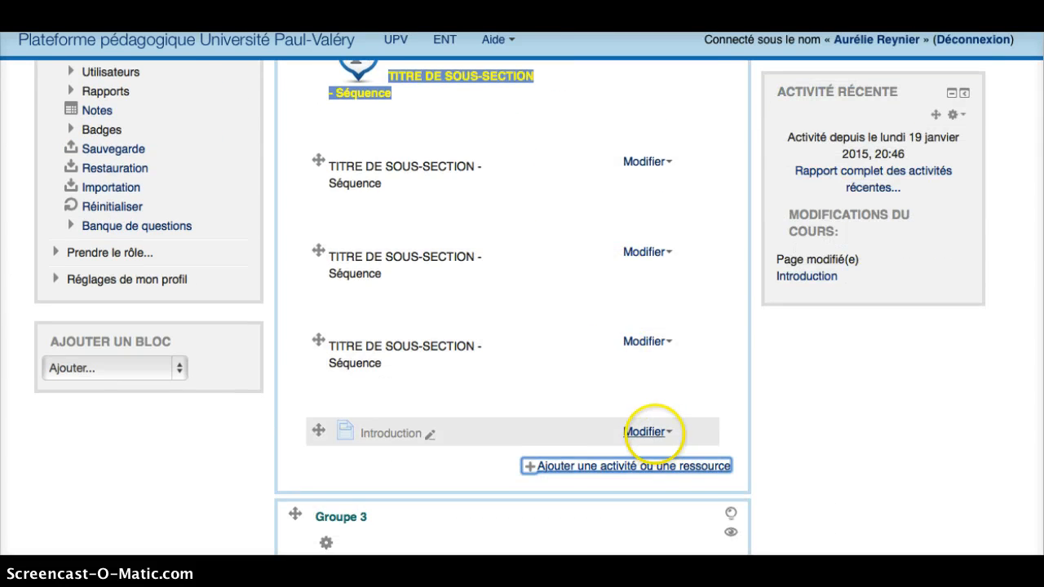
scroll(527, 392, "up", 6)
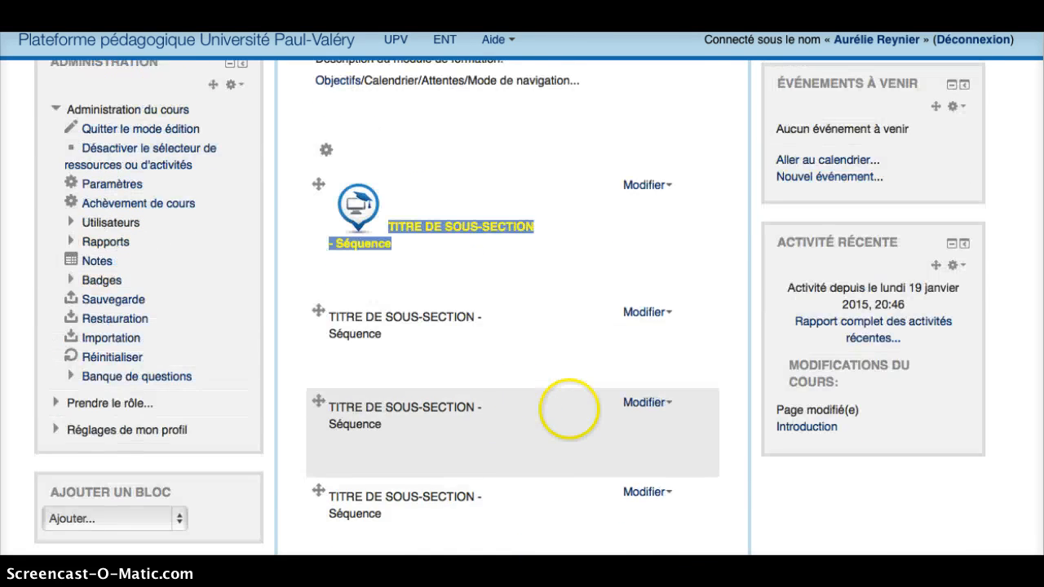
scroll(604, 343, "up", 9)
scroll(555, 327, "down", 10)
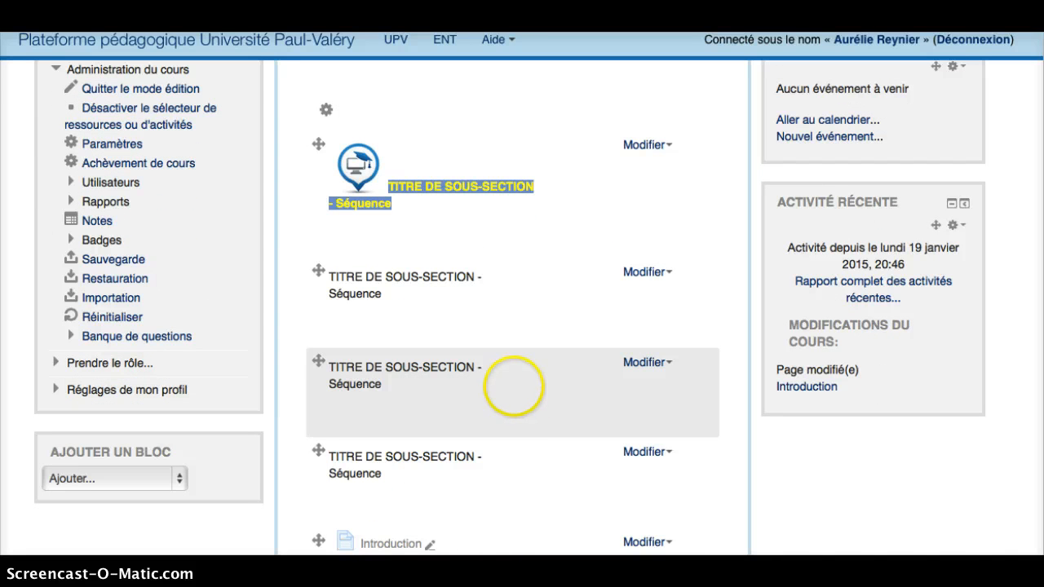